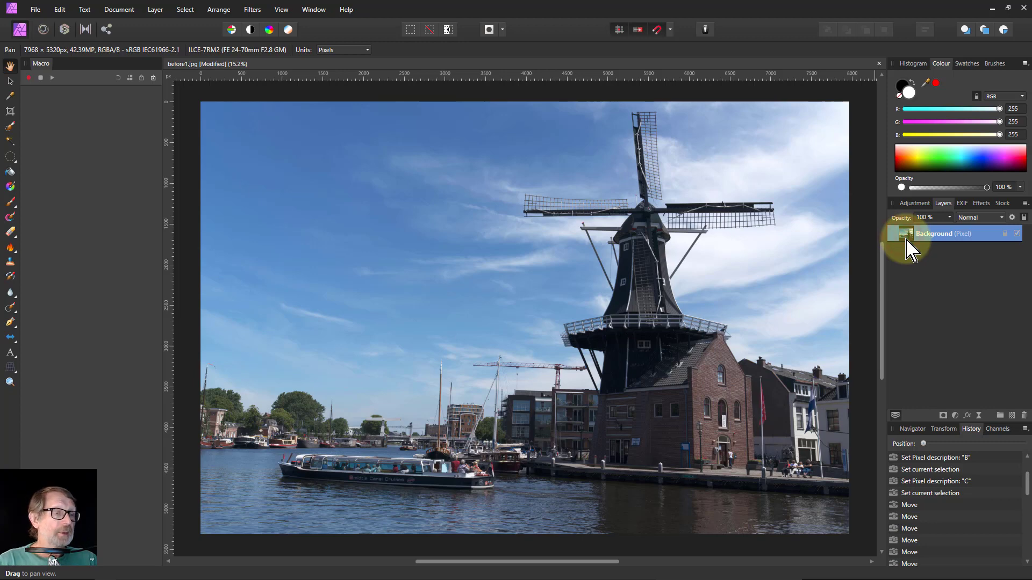
# - Duplicate the Background layer twice and rename the top copy A
pyautogui.hotkey('ctrl', 'j')
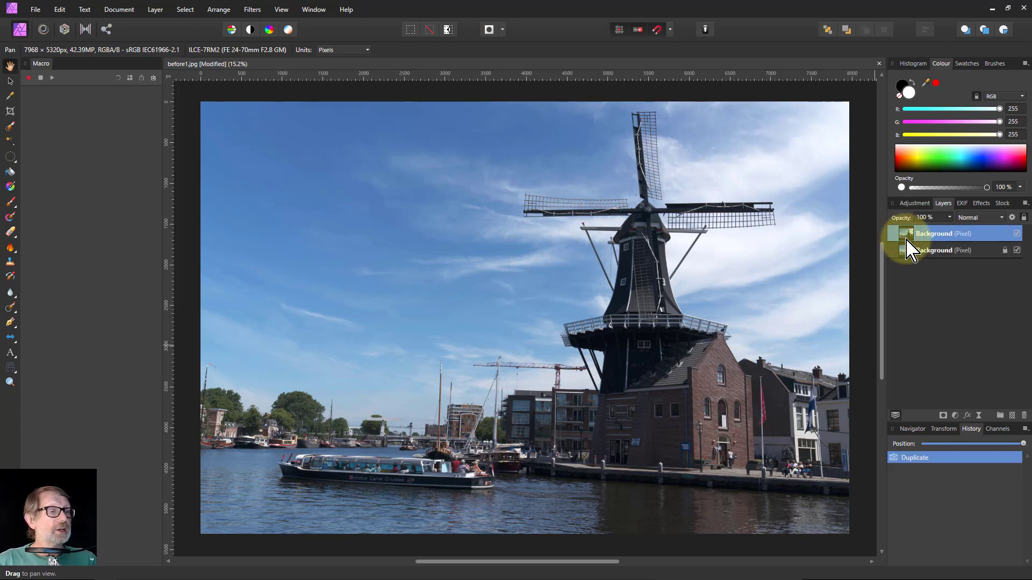
pyautogui.hotkey('ctrl', 'j')
pyautogui.doubleClick(933, 235)
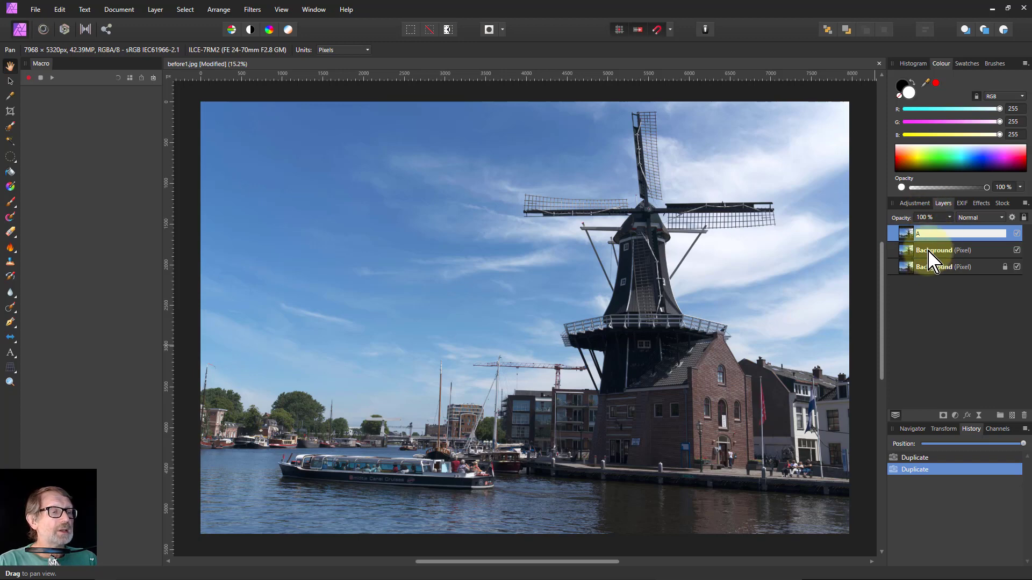
pyautogui.press('Return')
# - Rename the middle layer B and the bottom layer C
pyautogui.click(934, 251)
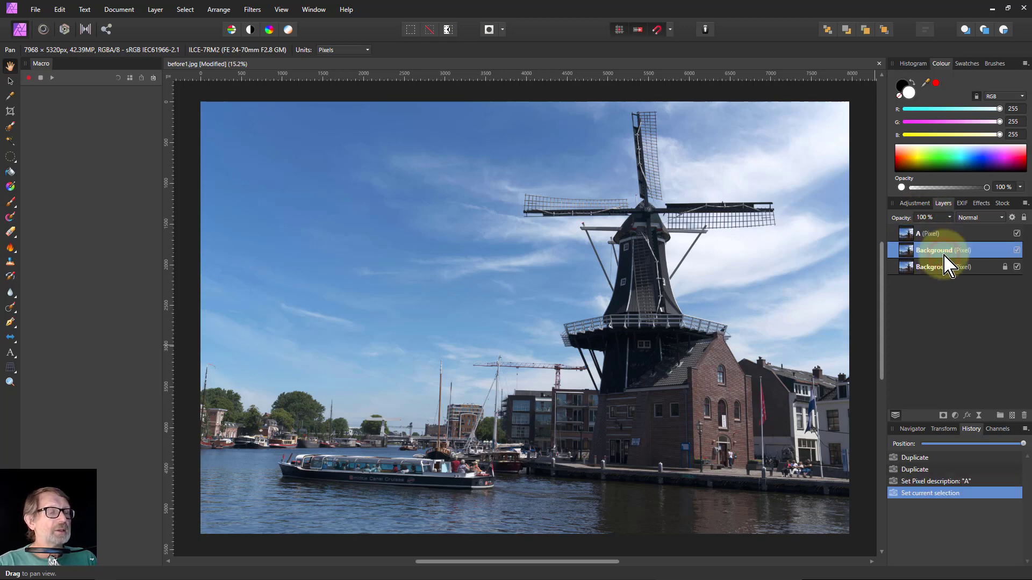
pyautogui.press('b')
pyautogui.doubleClick(935, 250)
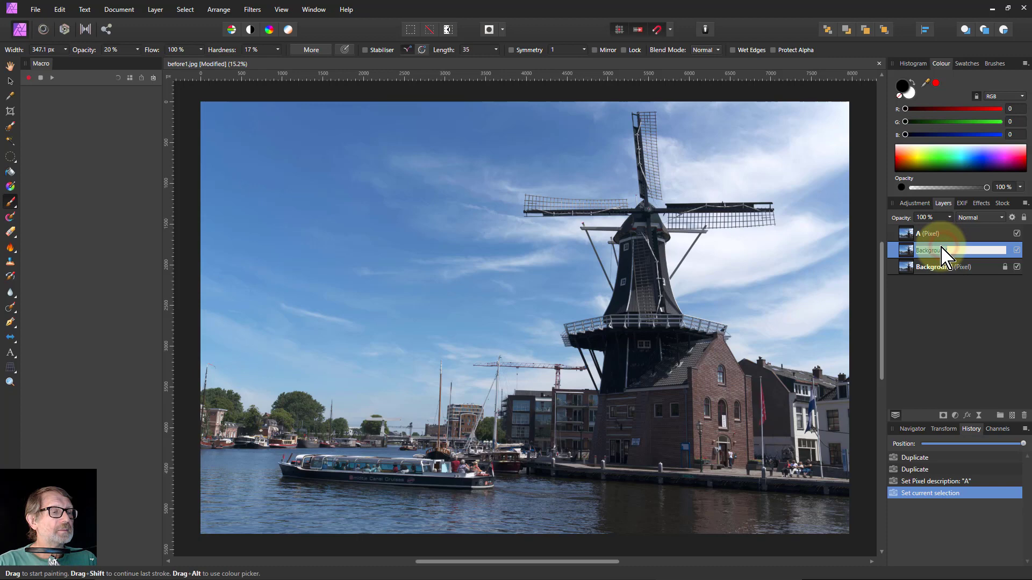
pyautogui.write('B')
pyautogui.press('Return')
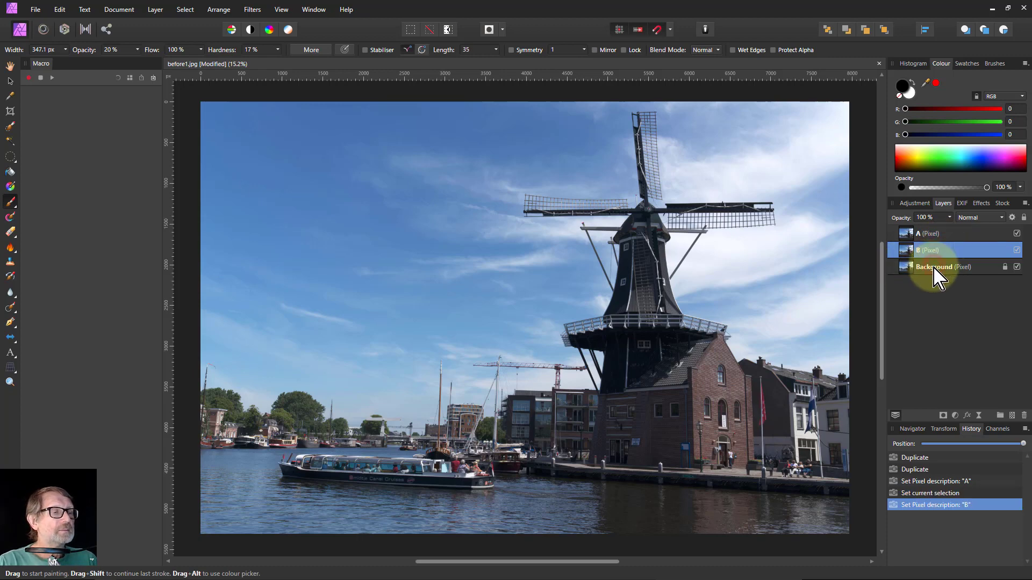
pyautogui.click(934, 267)
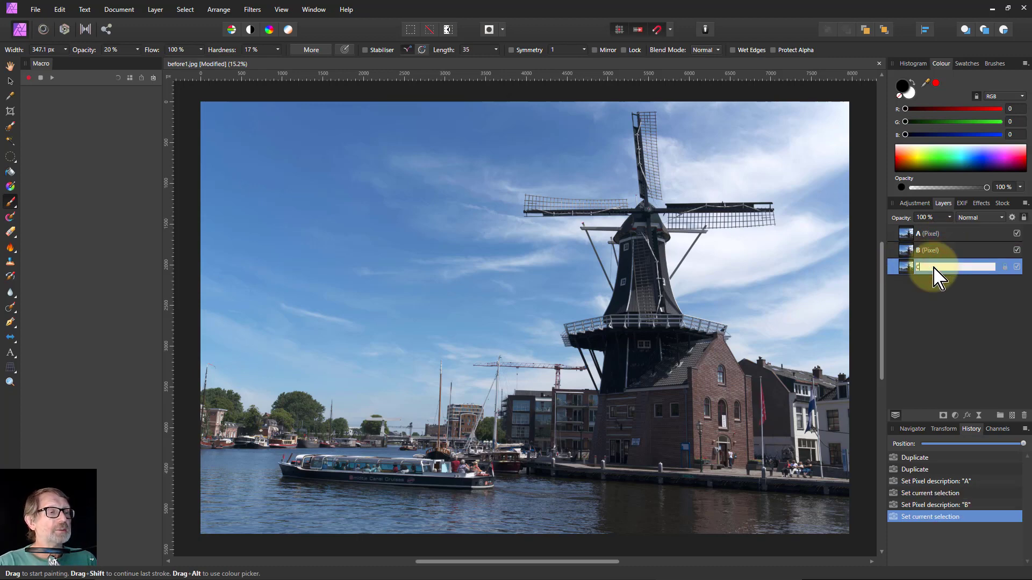
pyautogui.press('Return')
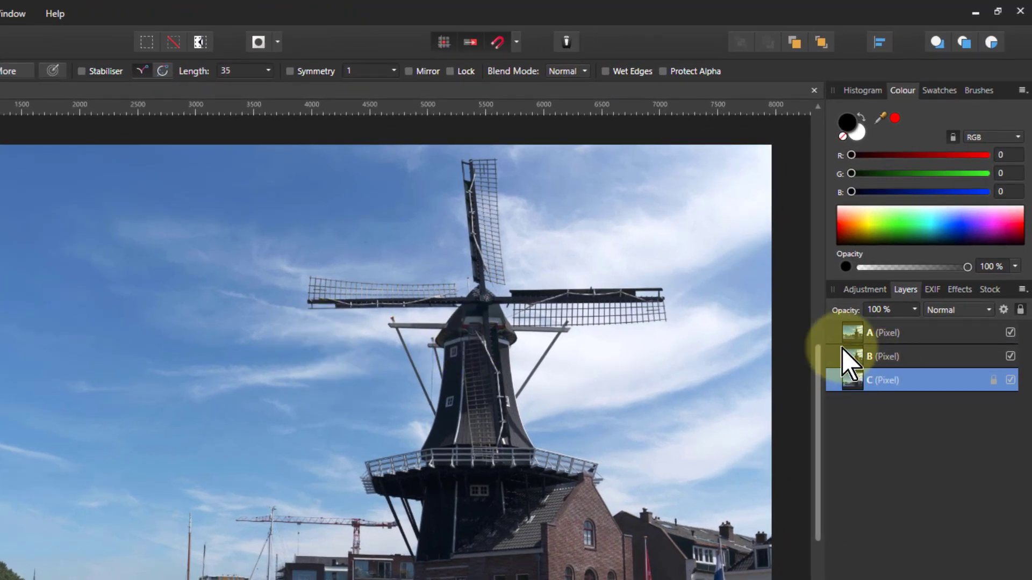
pyautogui.moveTo(852, 341)
pyautogui.mouseDown()
pyautogui.moveTo(850, 360)
pyautogui.moveTo(851, 326)
pyautogui.mouseUp()
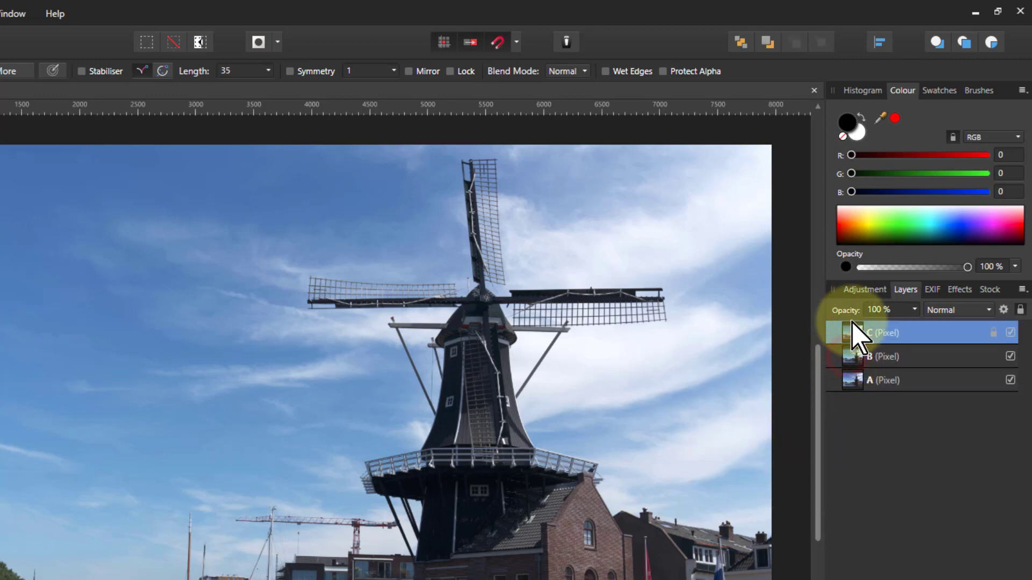
pyautogui.moveTo(854, 334); pyautogui.dragTo(844, 381)
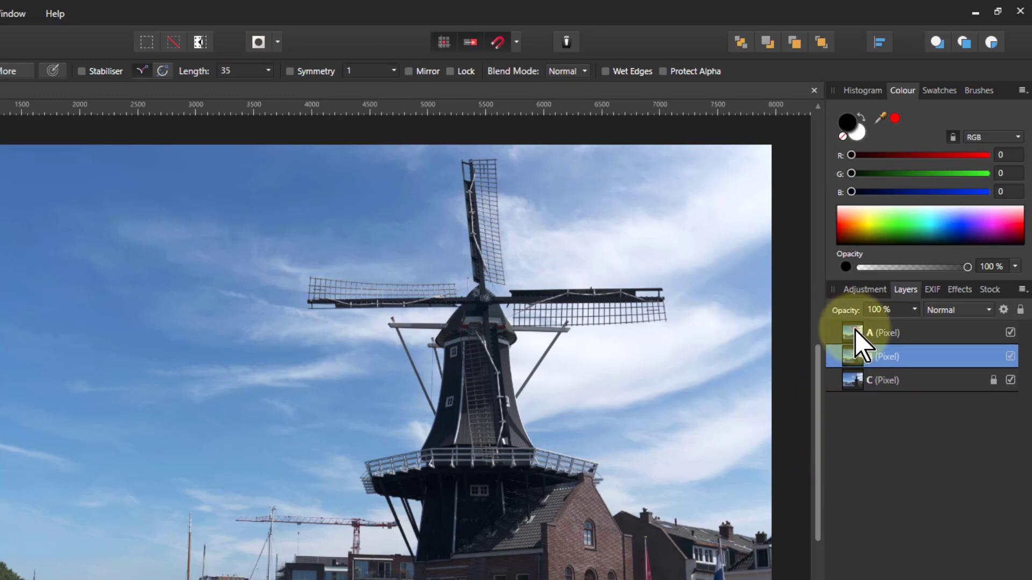
pyautogui.click(864, 331)
pyautogui.click(863, 384)
pyautogui.click(859, 357)
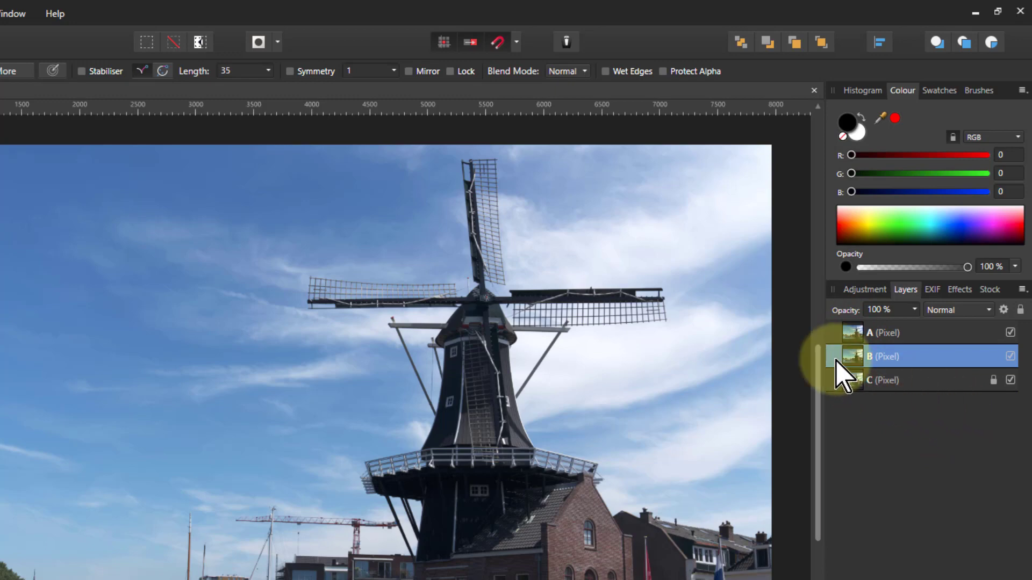
# - Start macro recording, move layer A between B and C, then select layer B
pyautogui.click(860, 332)
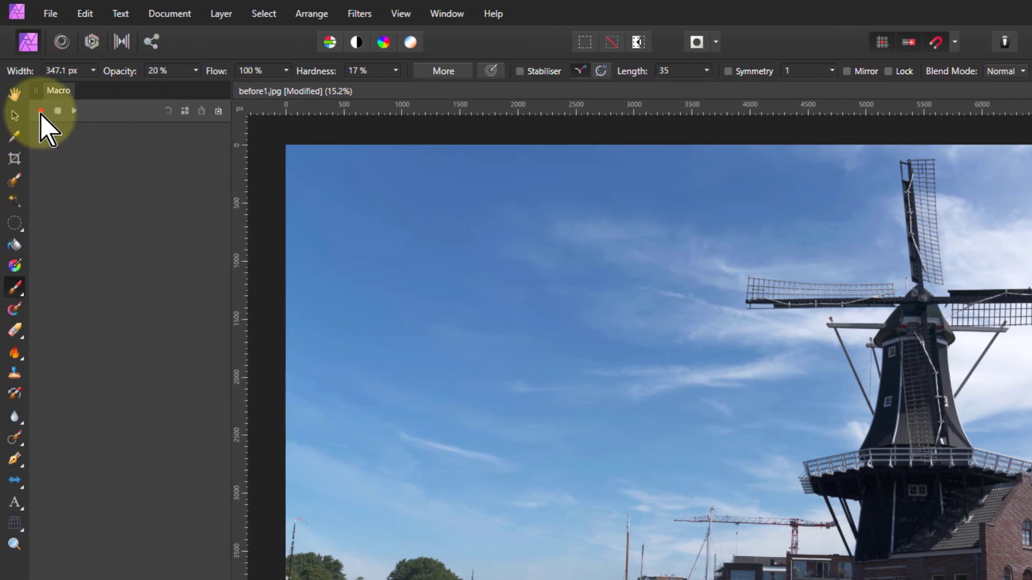
pyautogui.click(41, 111)
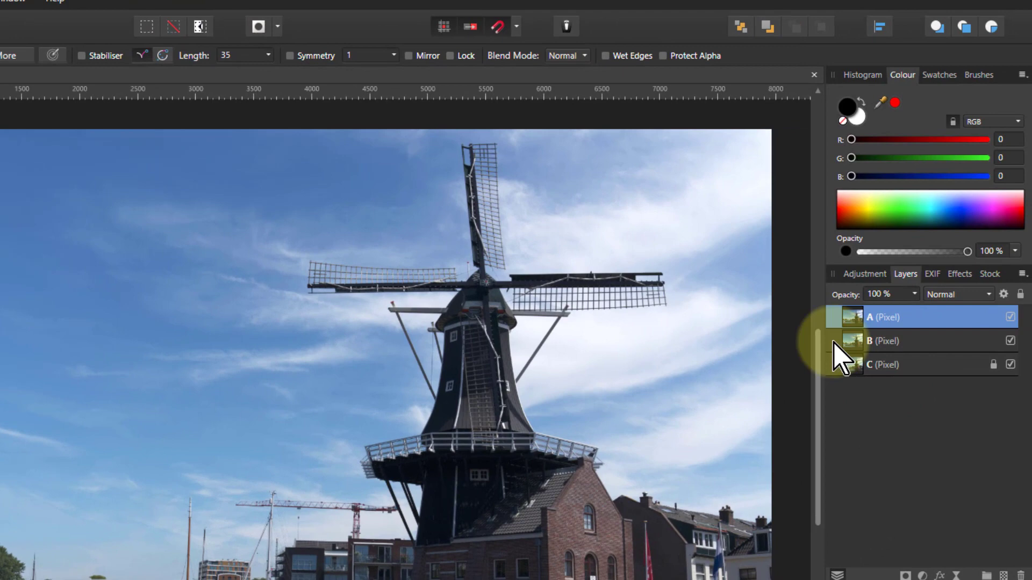
pyautogui.moveTo(851, 318); pyautogui.dragTo(858, 360)
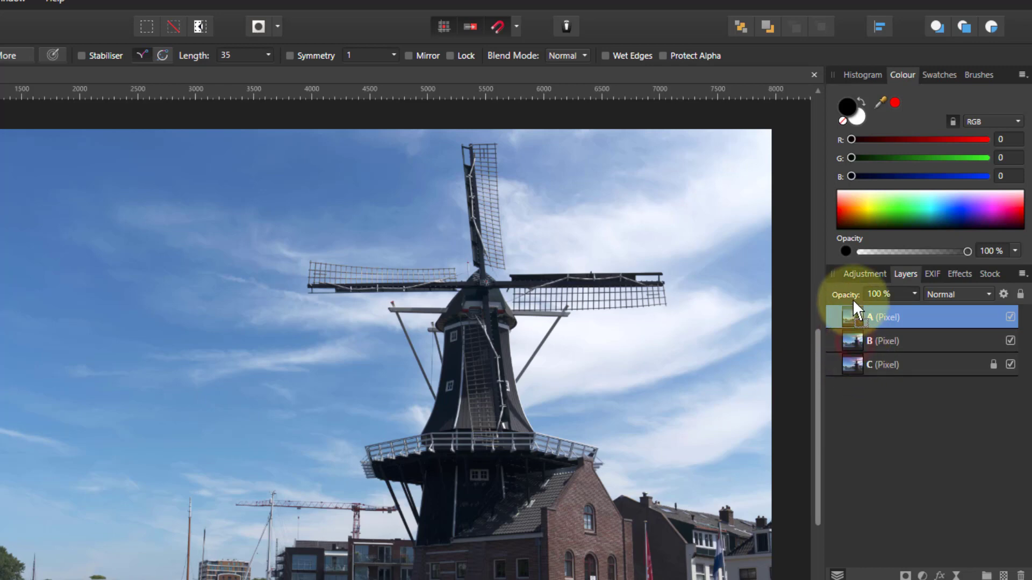
pyautogui.click(853, 344)
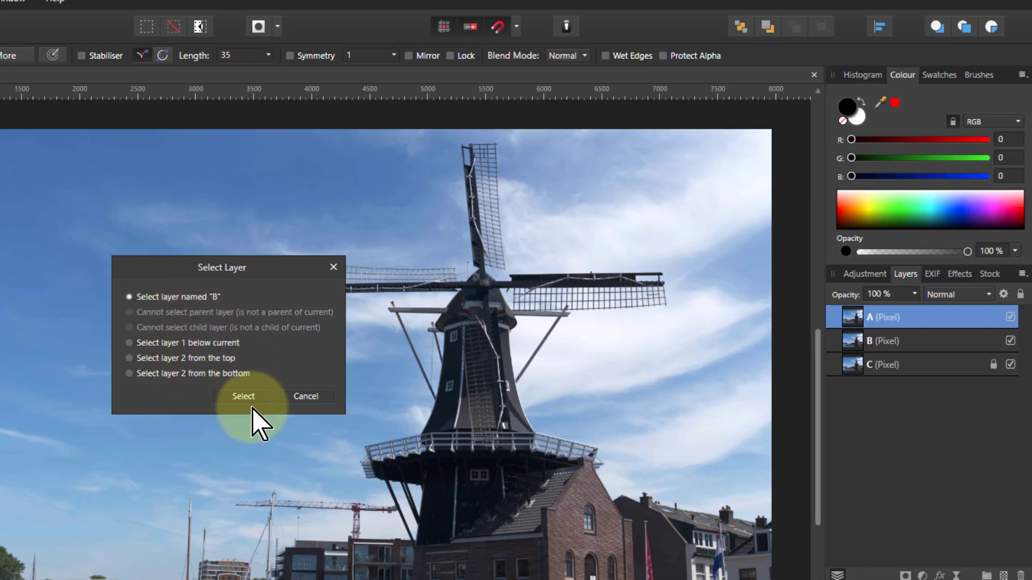
# - Record the selection of layer B using 'Select layer named B'
pyautogui.click(243, 396)
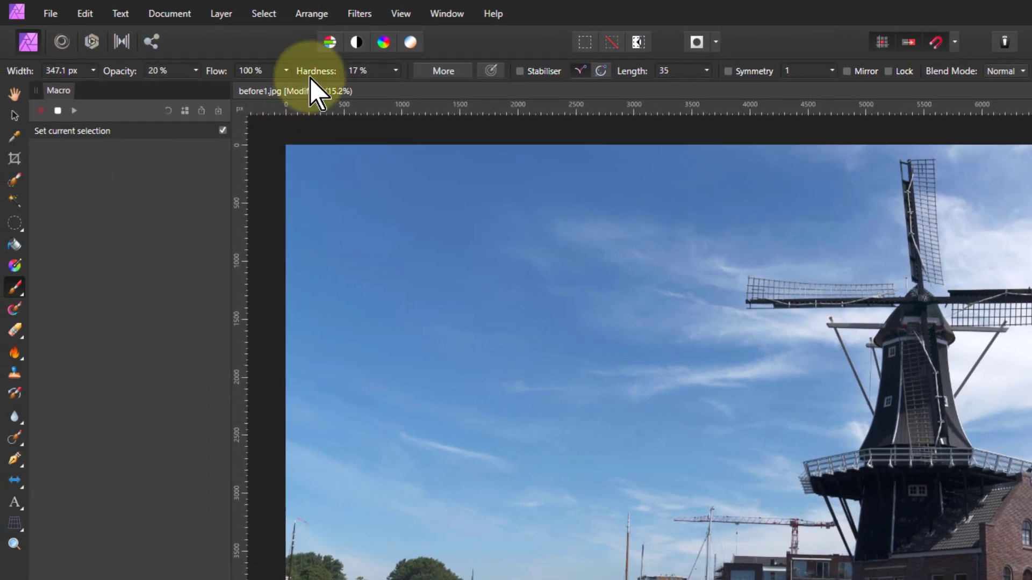
# - Move layer B above A with Arrange > Move to Front
pyautogui.click(314, 14)
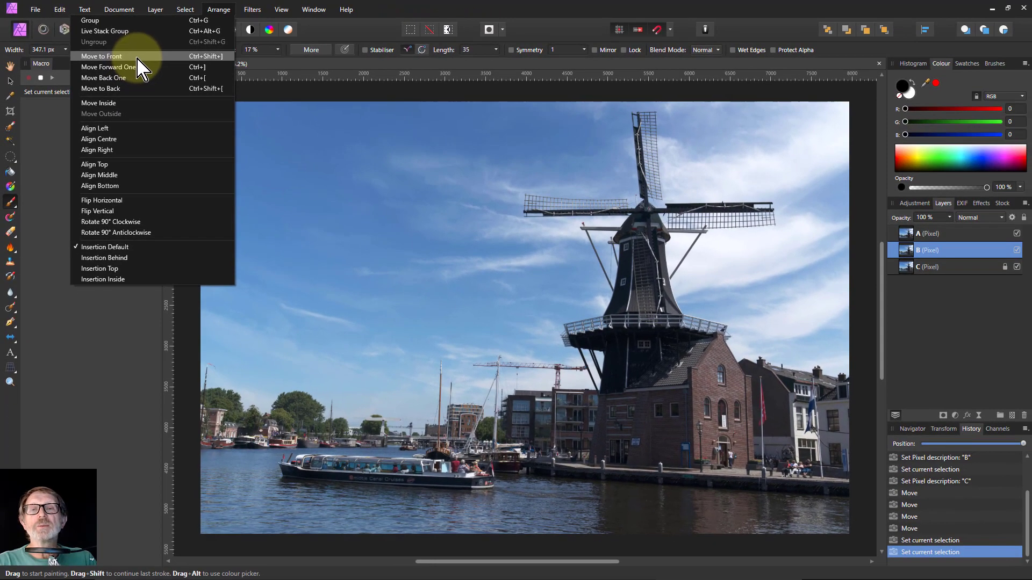
pyautogui.click(137, 57)
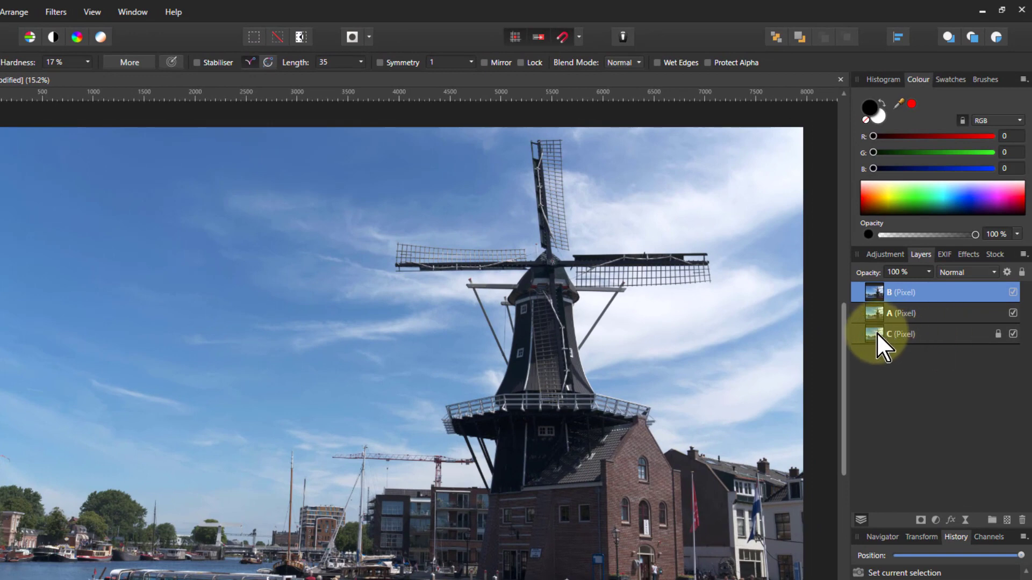
# - Record selecting layer C as 'Select layer 1 from the bottom'
pyautogui.click(874, 330)
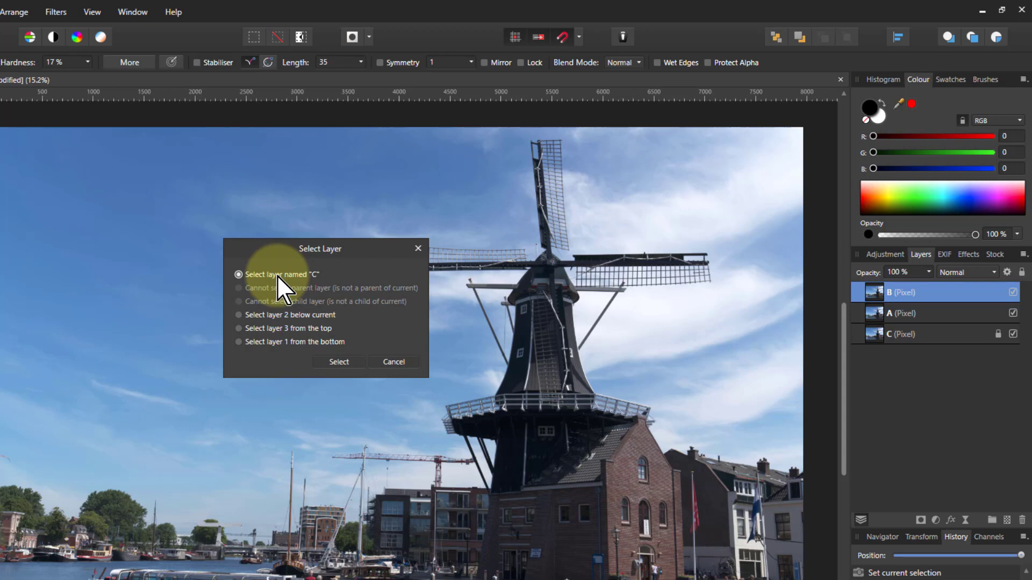
pyautogui.click(272, 343)
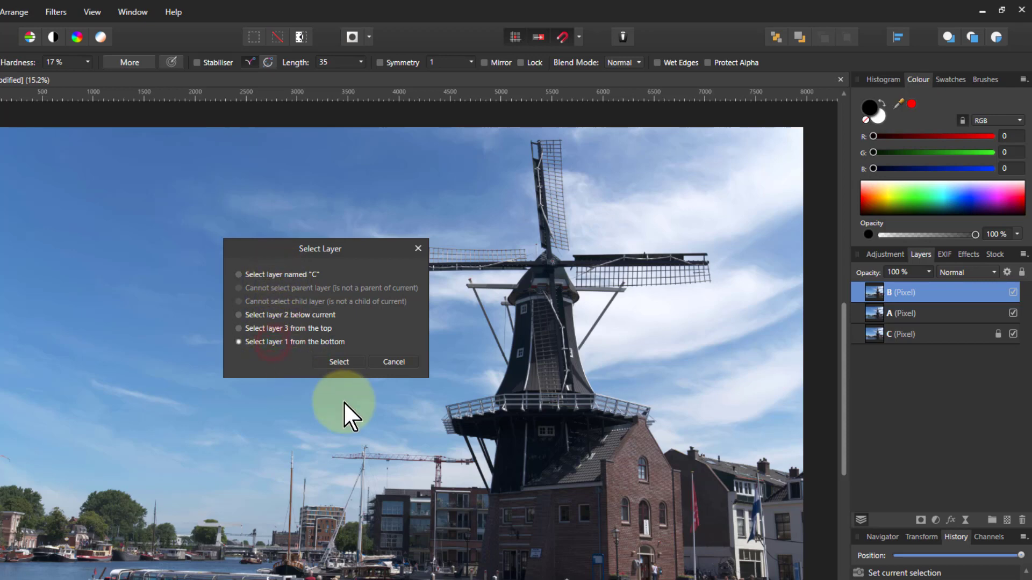
pyautogui.click(341, 363)
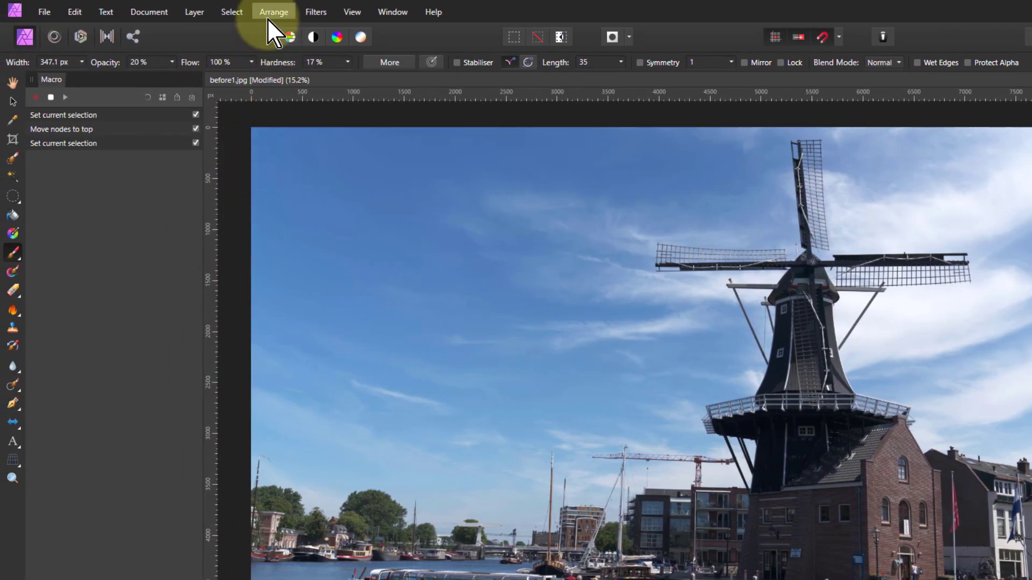
# - Raise layer C to the top by applying Arrange > Move Forward One twice
pyautogui.click(267, 16)
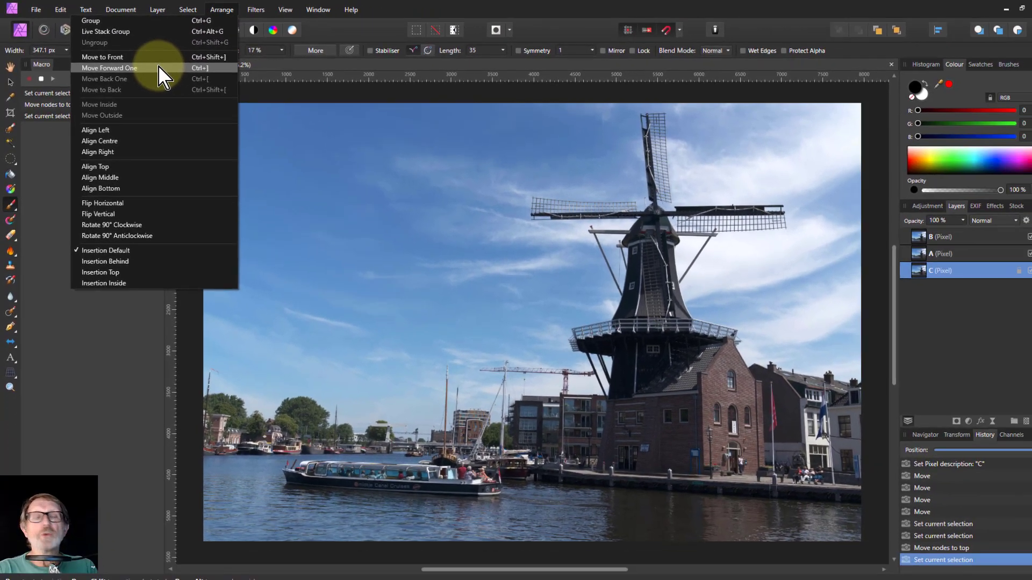
pyautogui.click(214, 82)
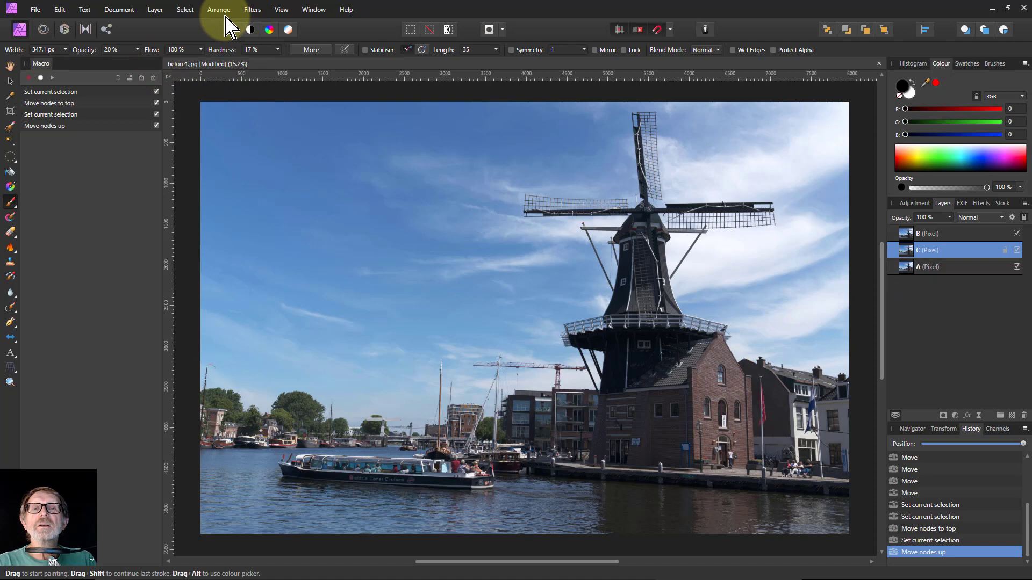
pyautogui.click(217, 12)
pyautogui.click(178, 65)
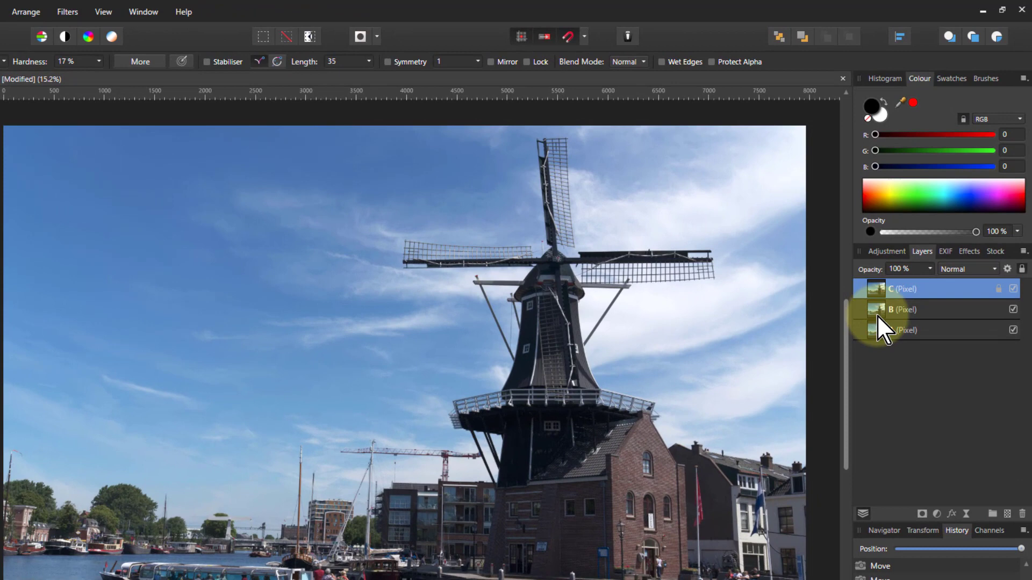
# - Select layer B, group it with Arrange > Group, and expand the new group
pyautogui.click(889, 313)
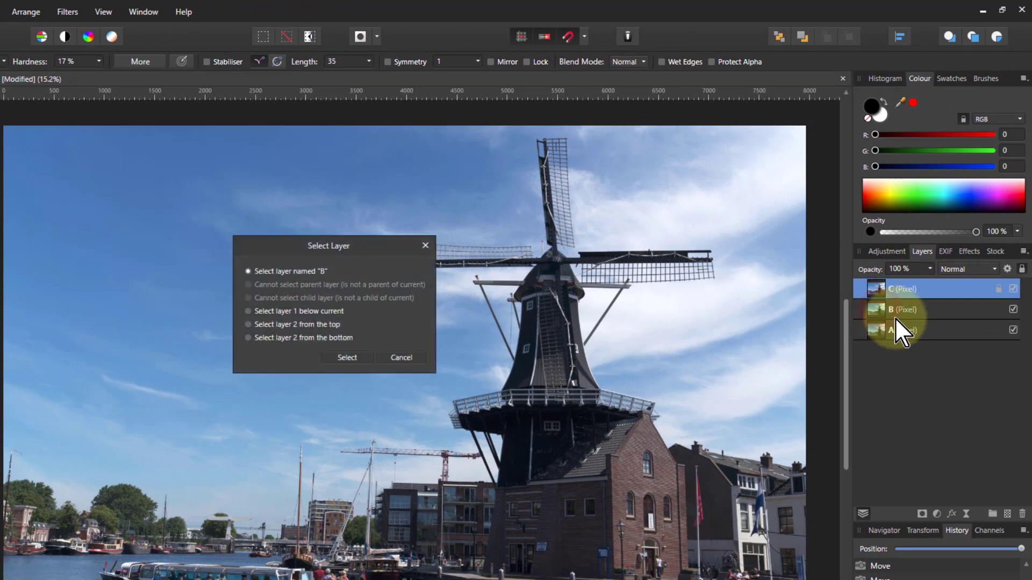
pyautogui.click(340, 358)
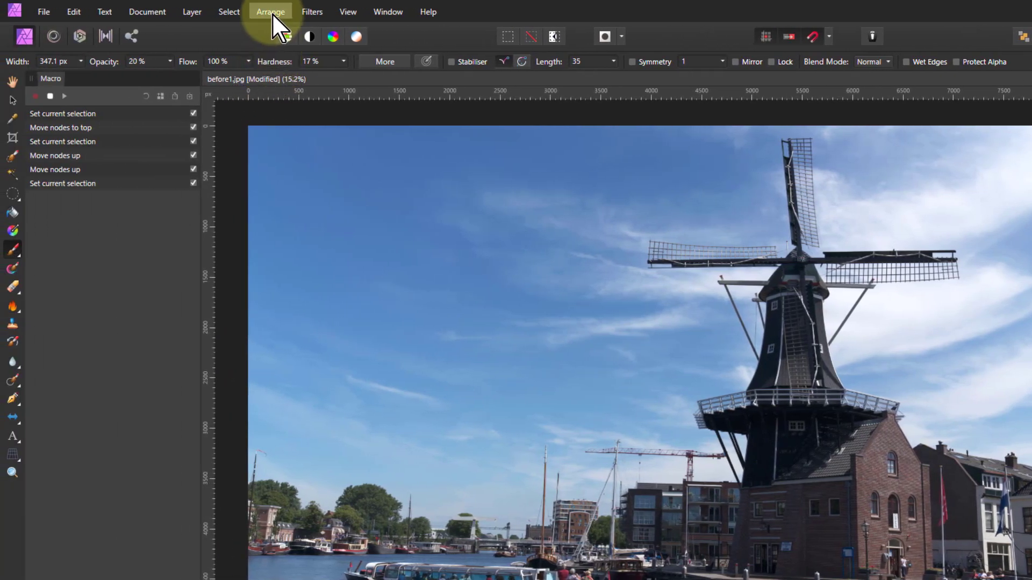
pyautogui.click(271, 12)
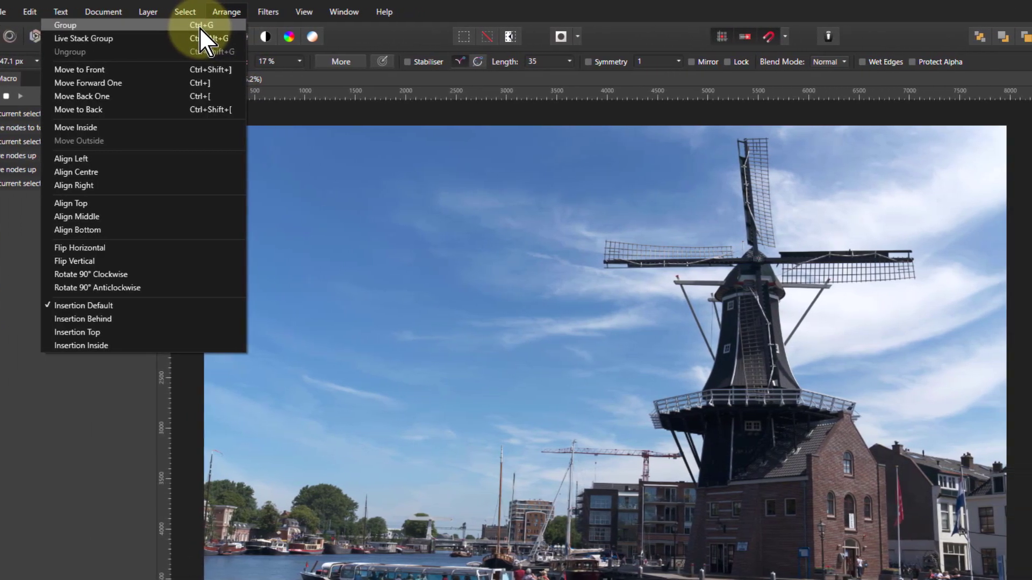
pyautogui.click(244, 25)
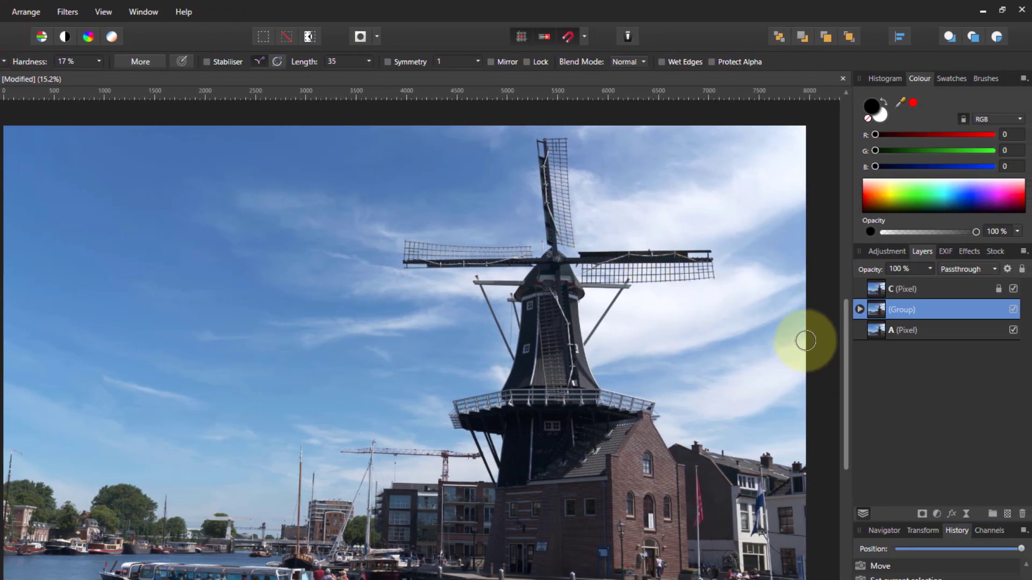
pyautogui.click(859, 310)
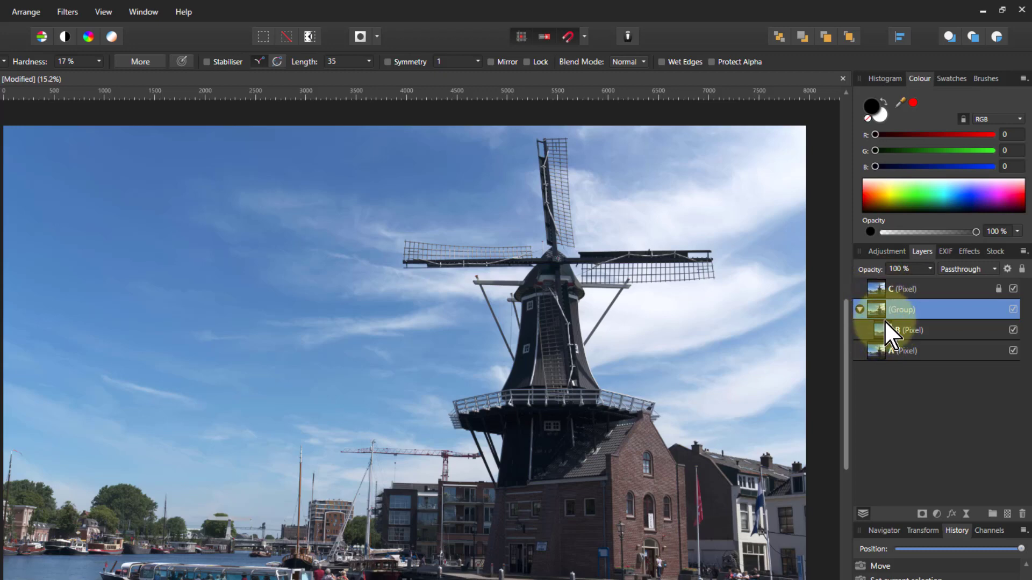
# - Select layer C and move it into the group with Arrange > Move Inside
pyautogui.click(879, 289)
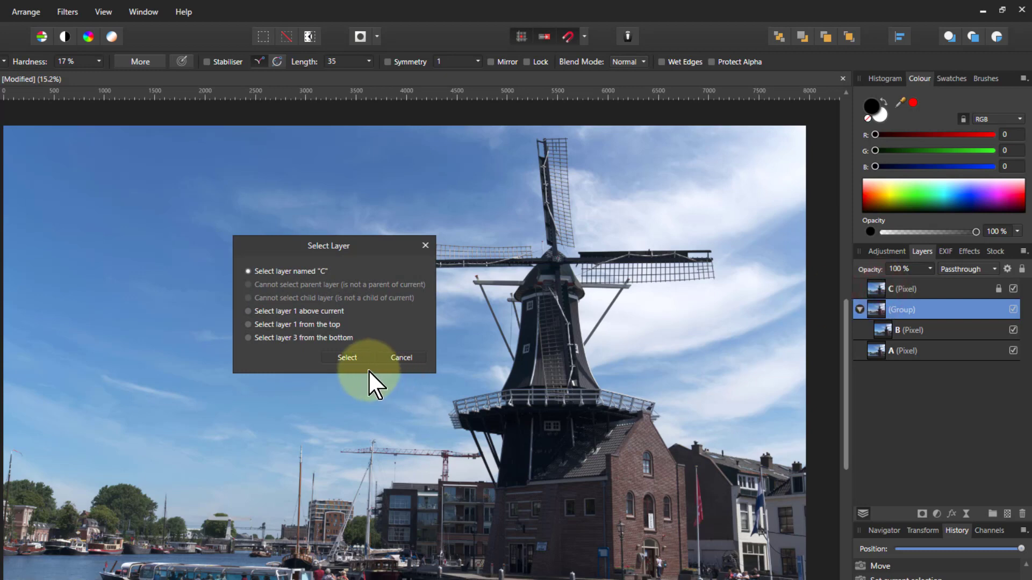
pyautogui.click(341, 358)
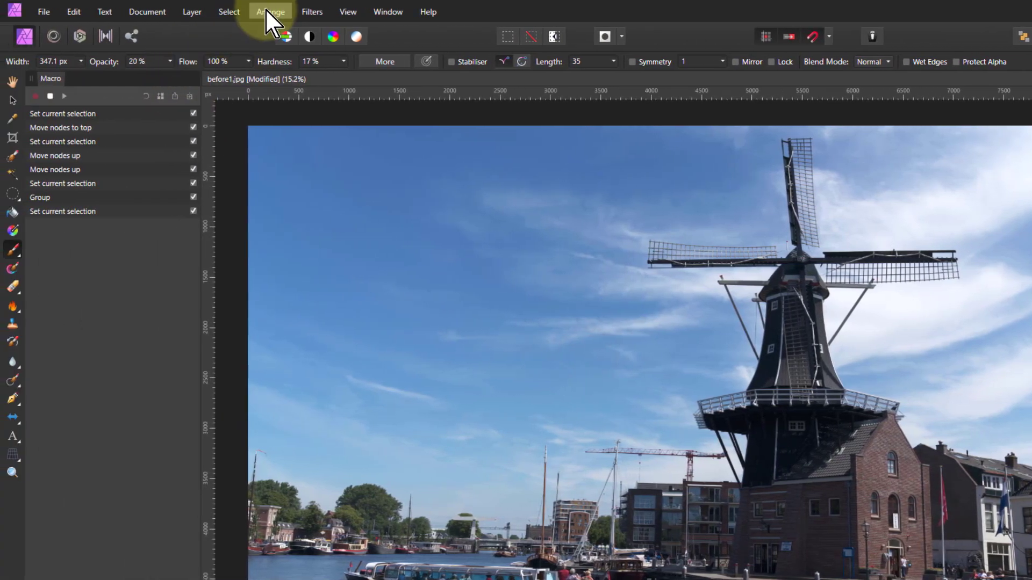
pyautogui.click(267, 14)
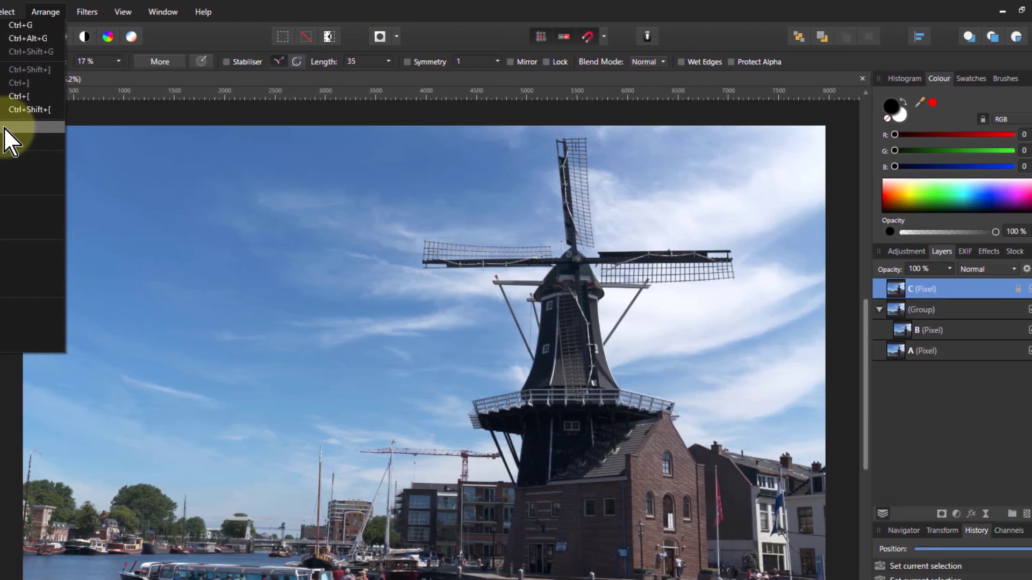
pyautogui.click(226, 127)
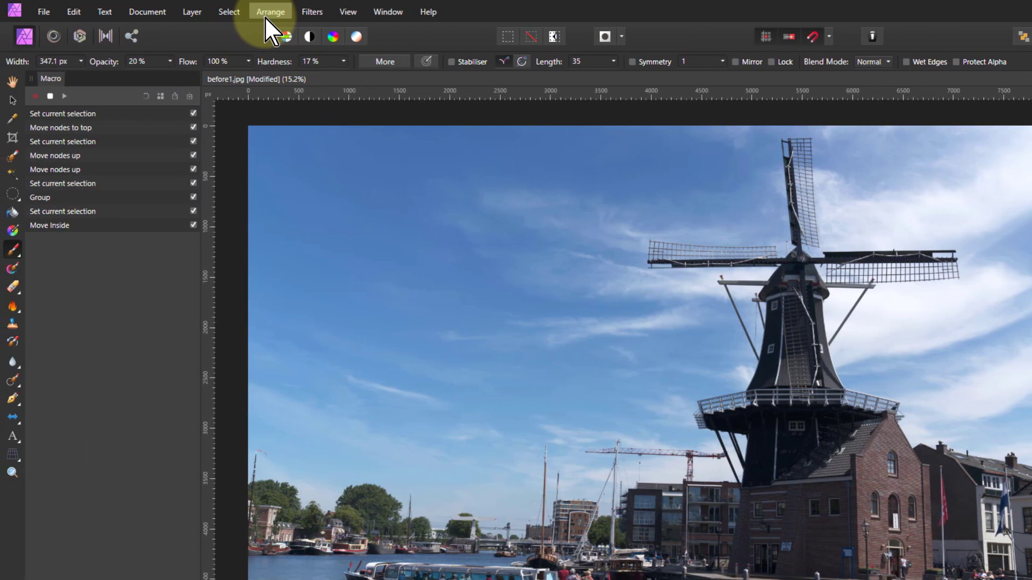
pyautogui.click(144, 11)
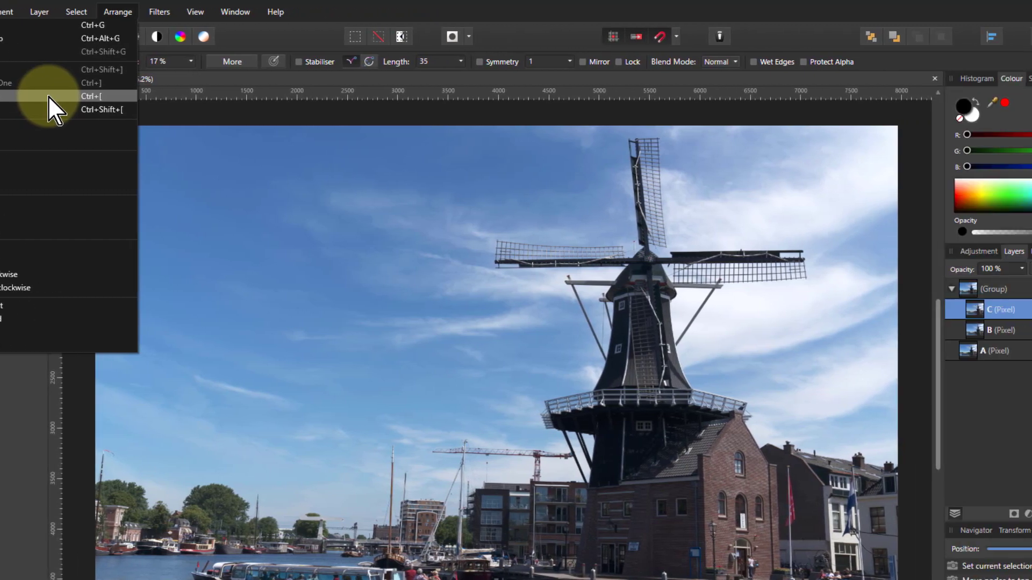
# - Move layer C below B with Move Back One, then cancel selecting layer A
pyautogui.click(200, 96)
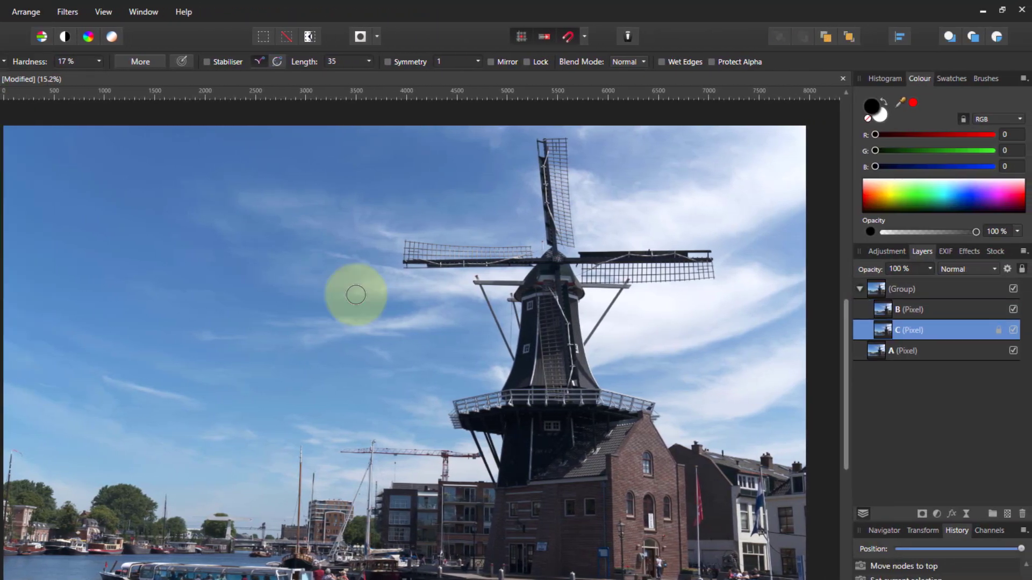
pyautogui.click(876, 351)
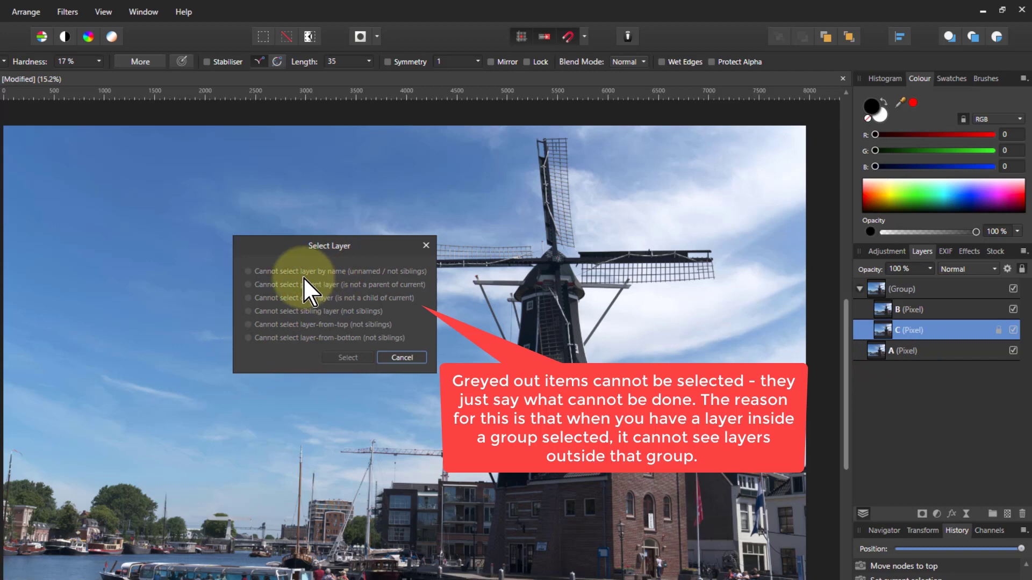
pyautogui.click(401, 358)
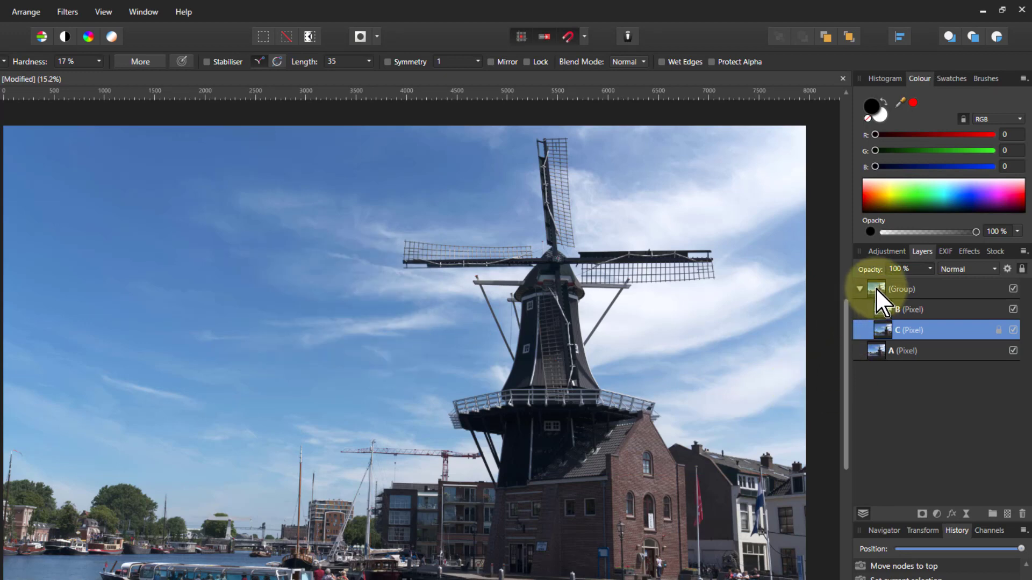
# - Record selecting the parent group of B and C, then begin selecting layer A
pyautogui.hotkey('ctrl', 'shift', 'l')
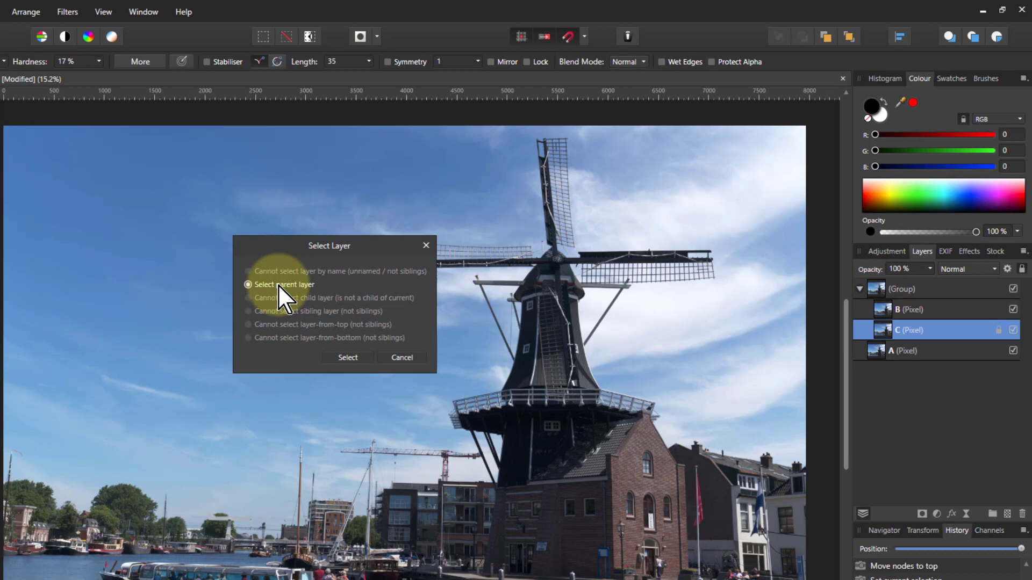
pyautogui.click(346, 358)
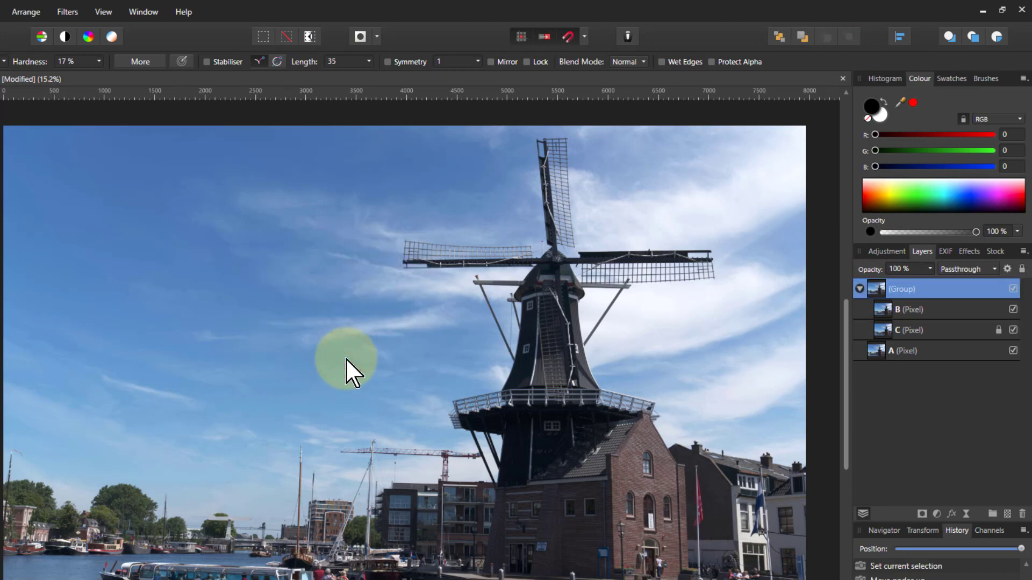
pyautogui.click(879, 353)
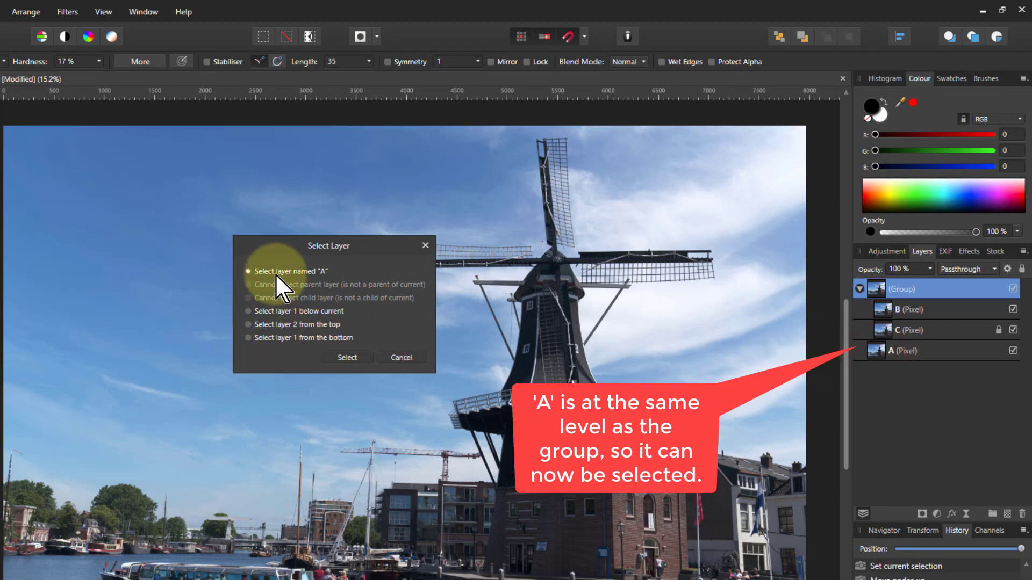
# - Select layer A and use Arrange > Move Forward One to lift it above the B/C group
pyautogui.click(344, 357)
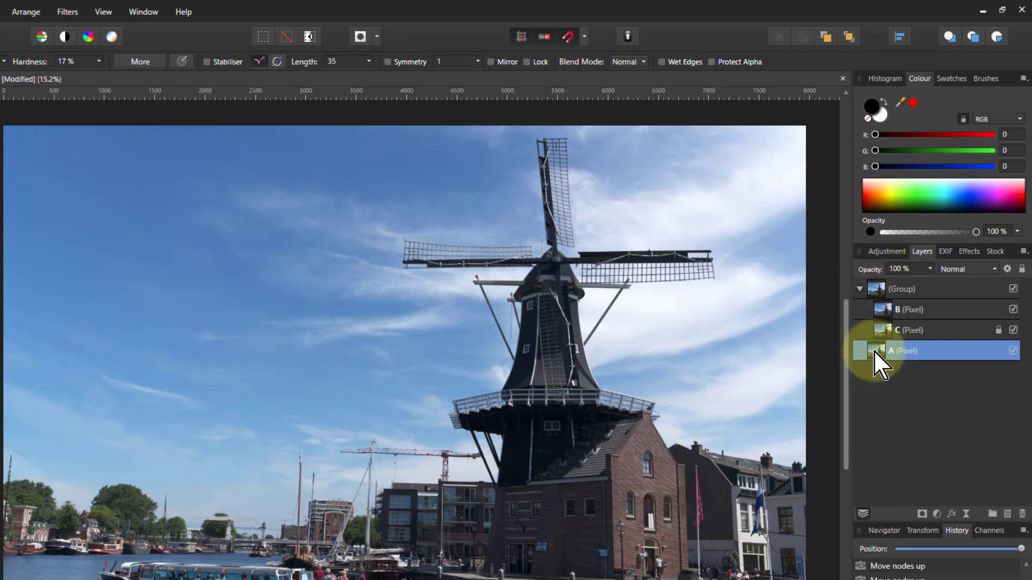
pyautogui.click(858, 290)
pyautogui.click(856, 291)
pyautogui.click(856, 289)
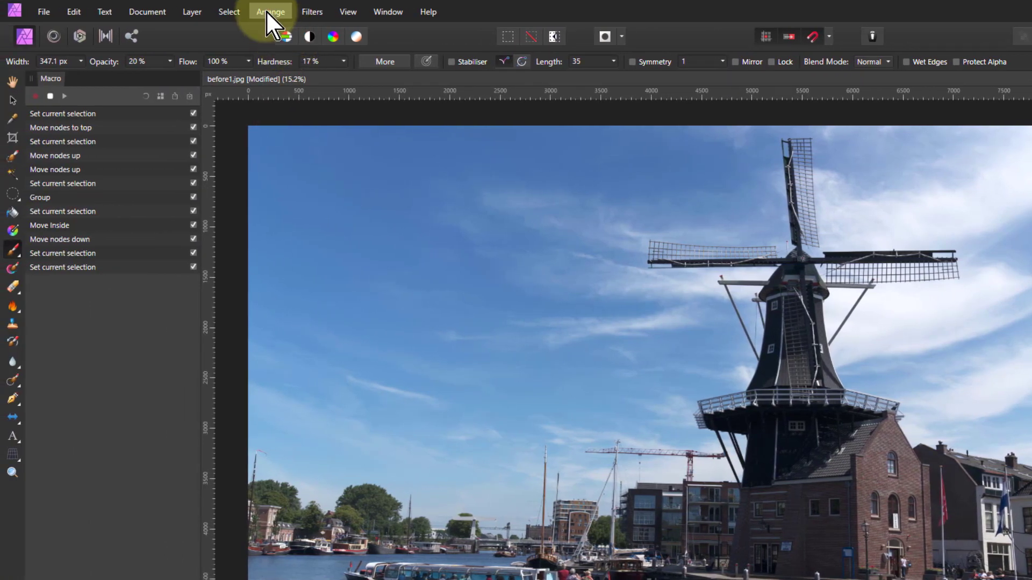
pyautogui.click(129, 11)
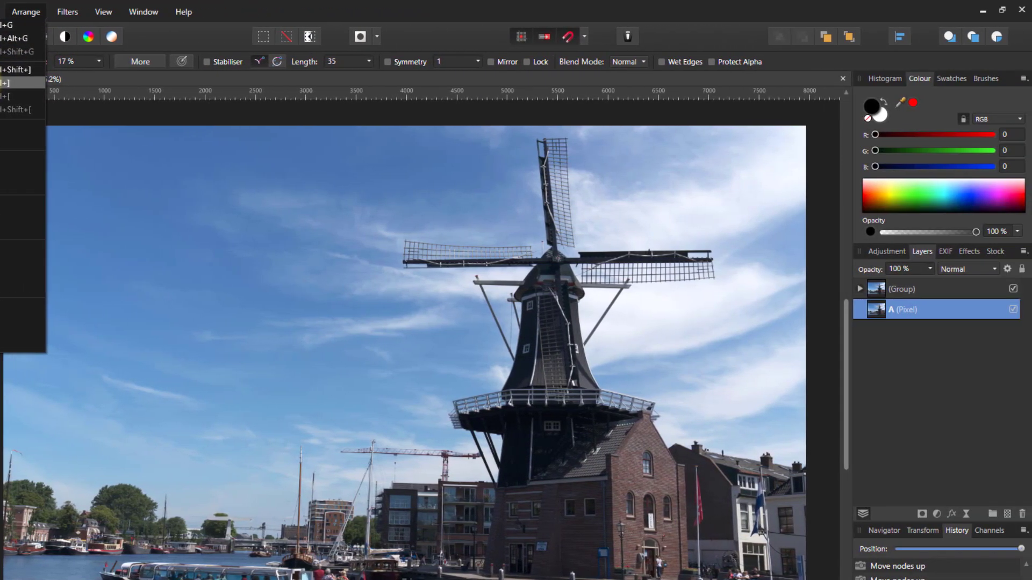
pyautogui.click(212, 83)
pyautogui.click(859, 309)
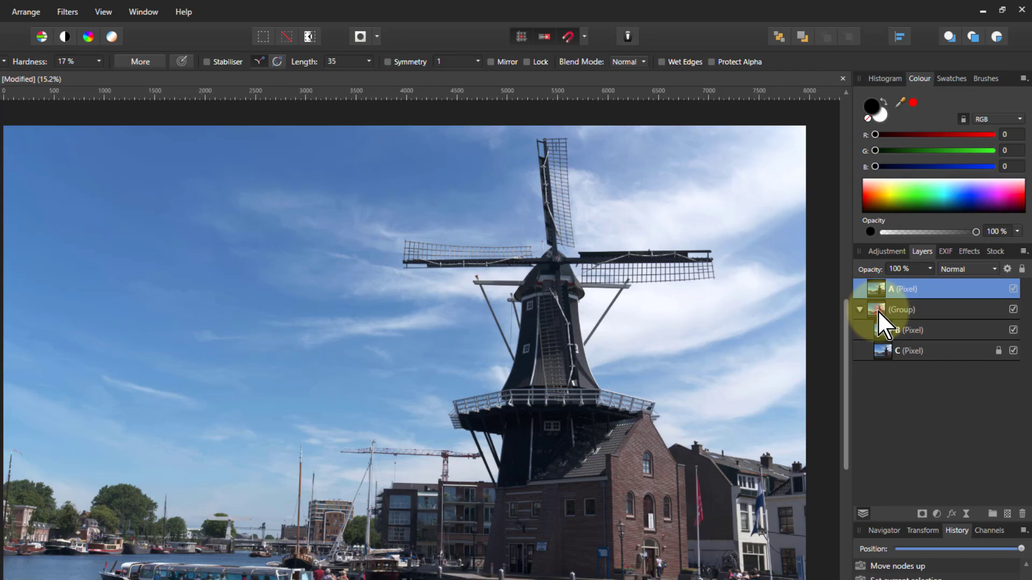
# - Select the group holding B and C, group it again, and expand both groups
pyautogui.hotkey('ctrl', 'shift', 'l')
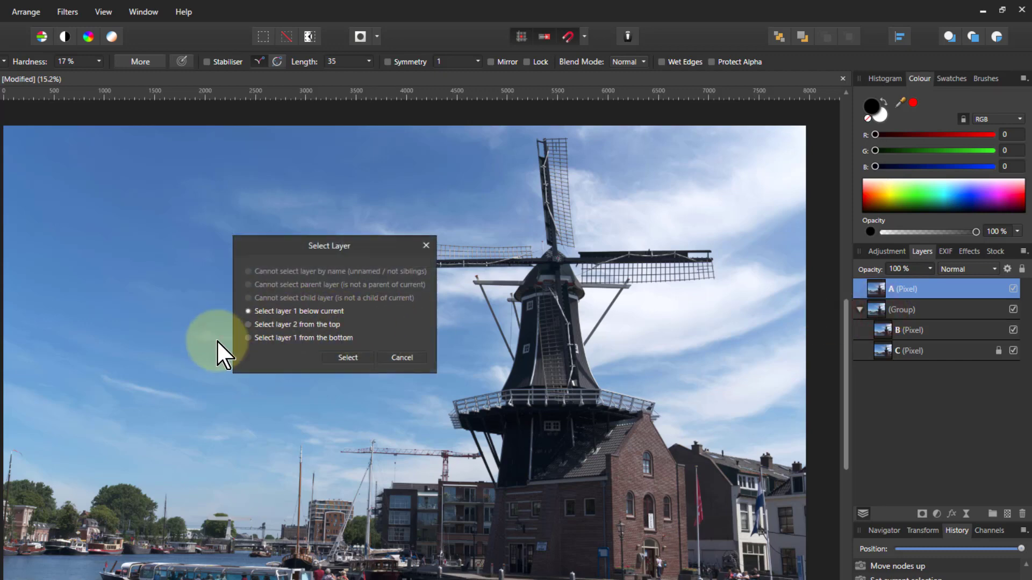
pyautogui.click(353, 360)
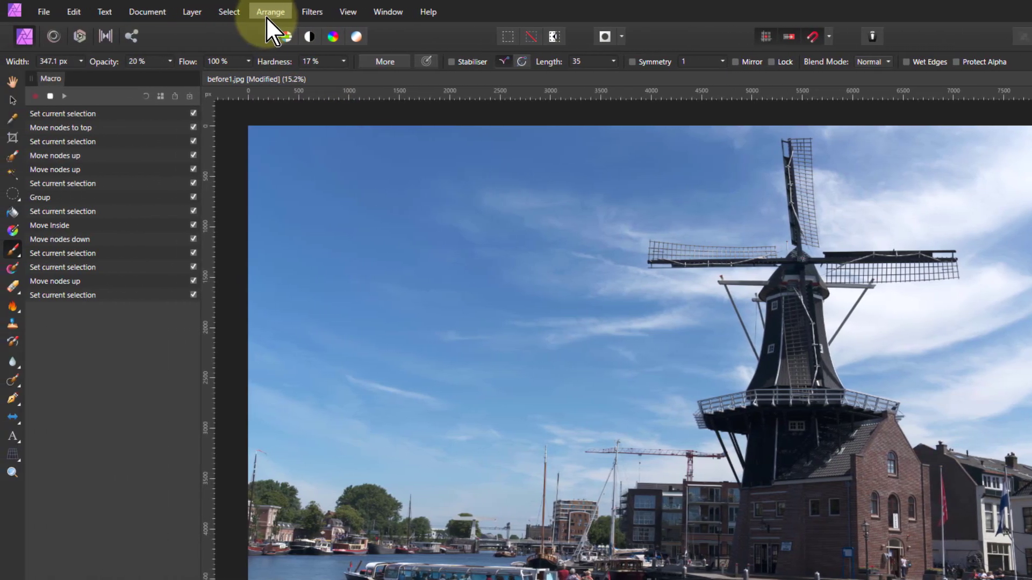
pyautogui.click(22, 14)
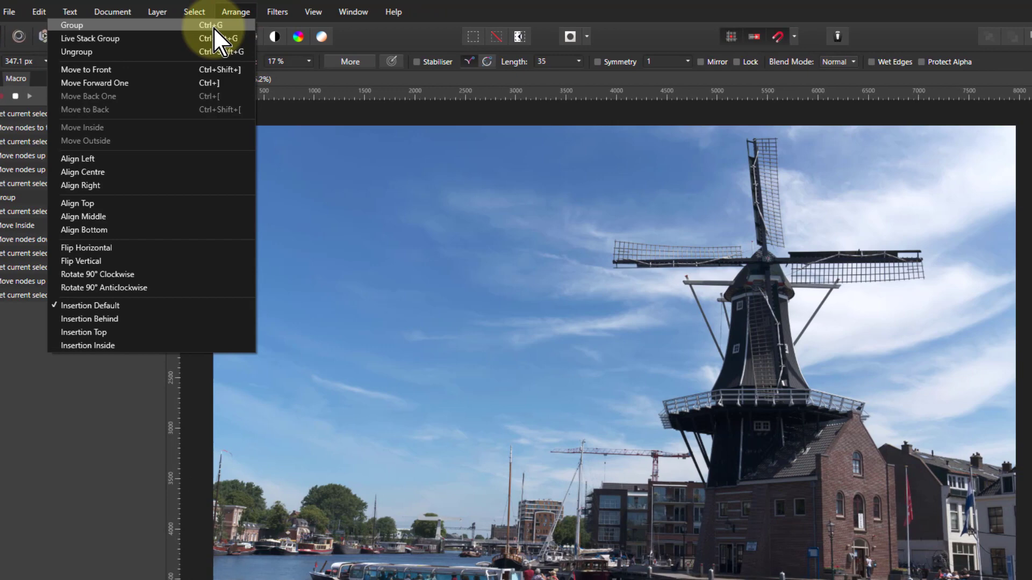
pyautogui.click(248, 26)
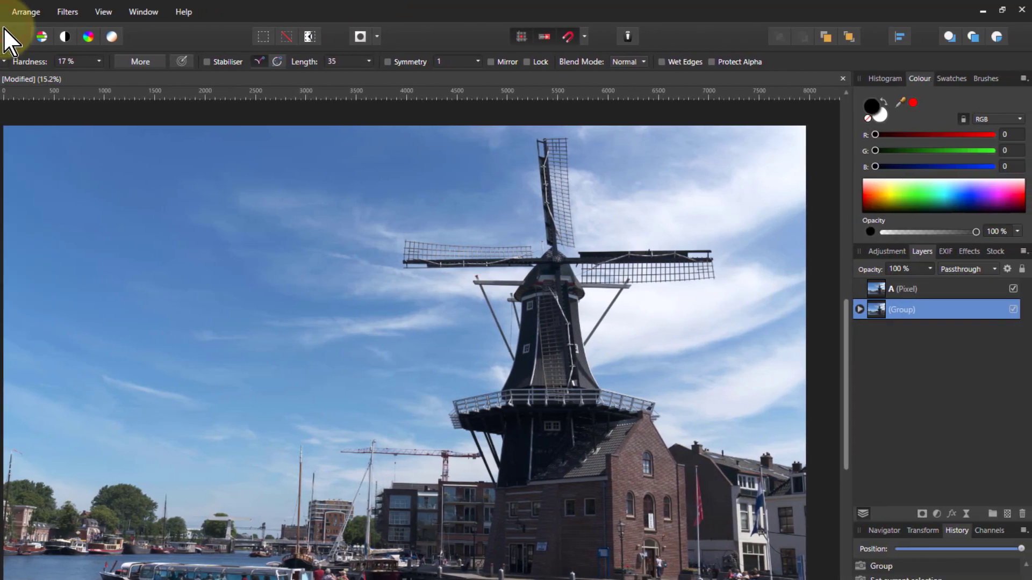
pyautogui.click(859, 310)
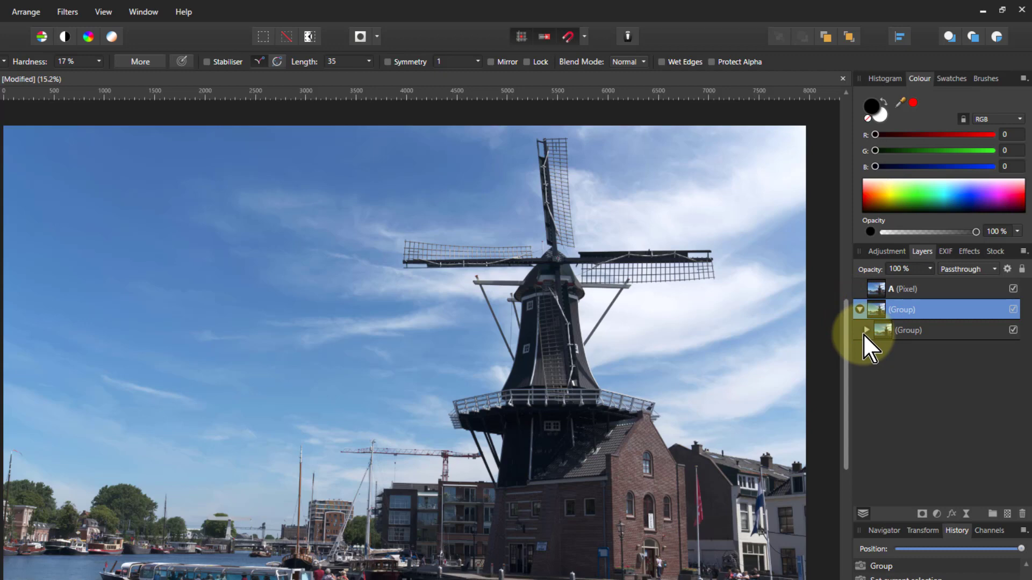
pyautogui.click(866, 330)
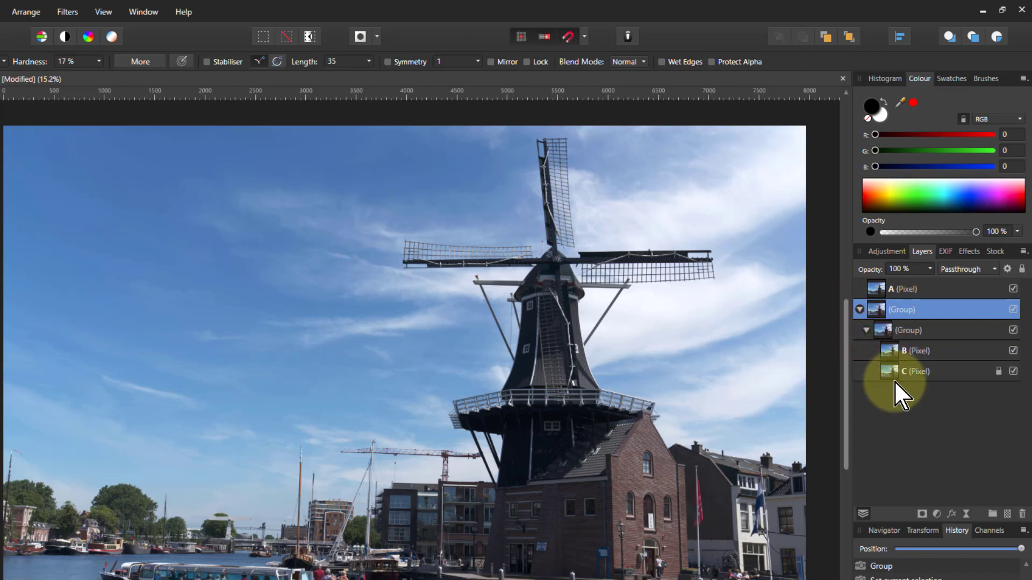
# - Select layer A and use Arrange > Move Inside to place it above the inner B/C group
pyautogui.click(876, 288)
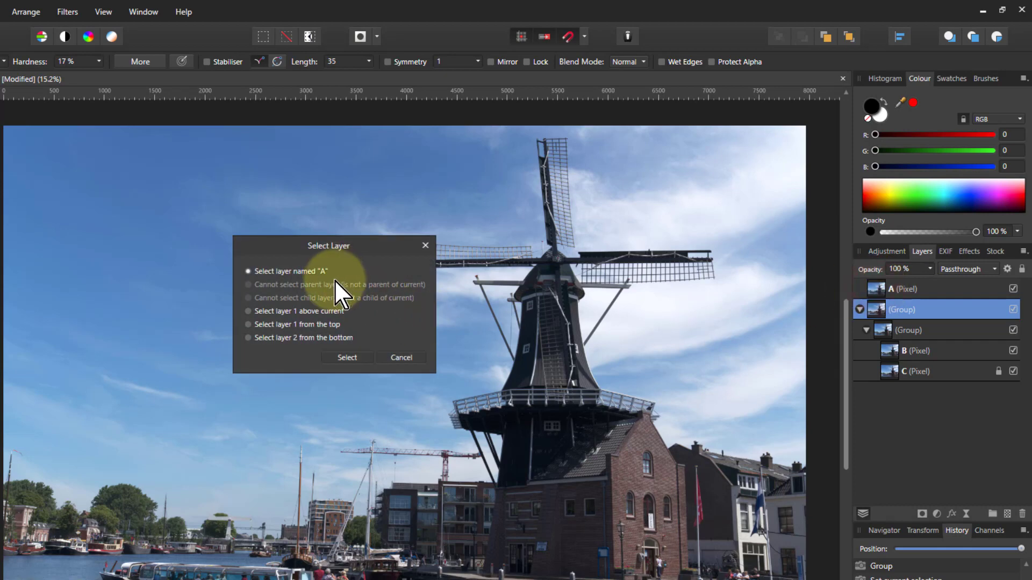
pyautogui.click(343, 360)
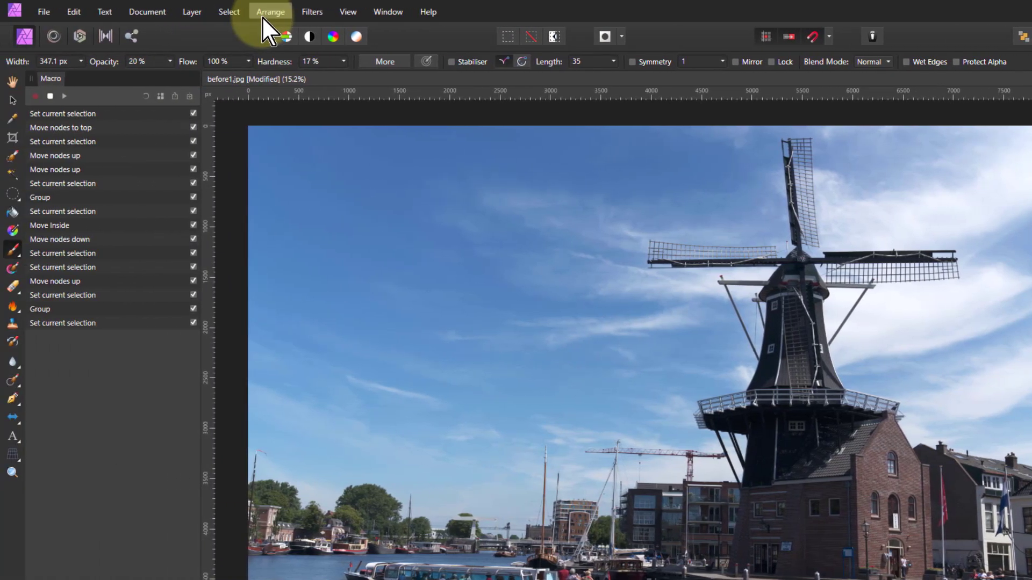
pyautogui.click(169, 14)
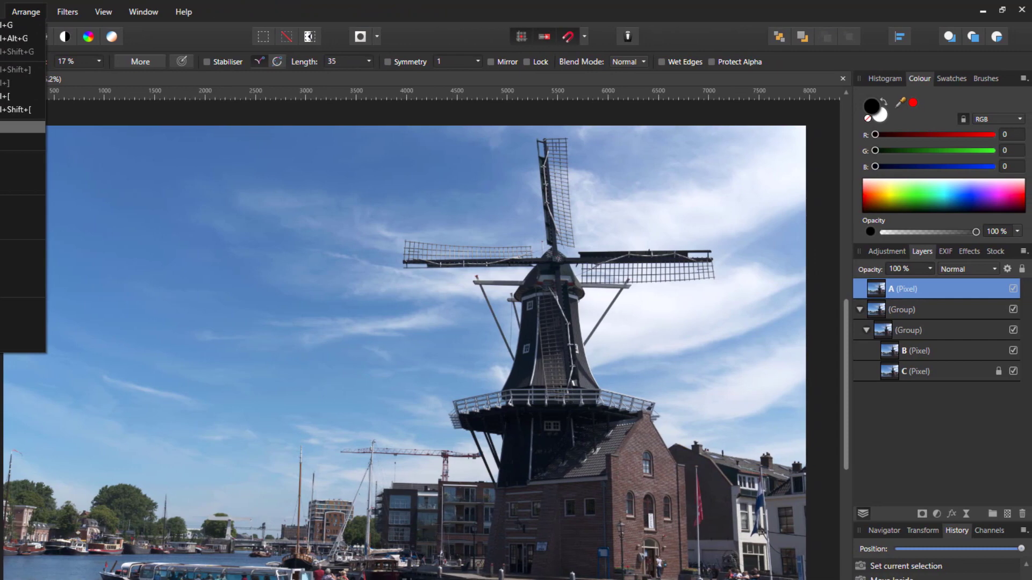
pyautogui.click(204, 128)
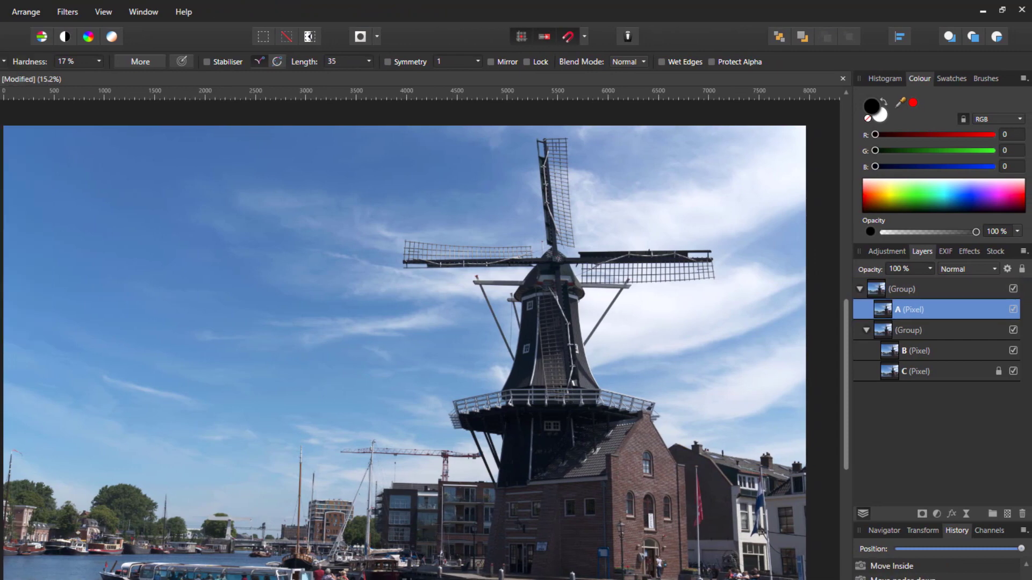
pyautogui.click(865, 330)
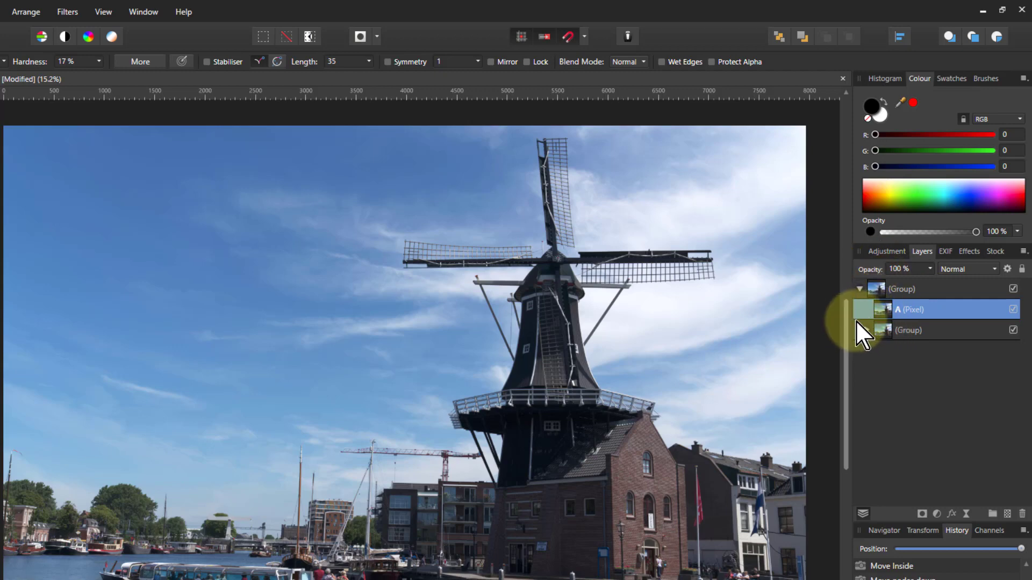
# - Select the nested group and ungroup it, freeing layers B and C
pyautogui.click(885, 330)
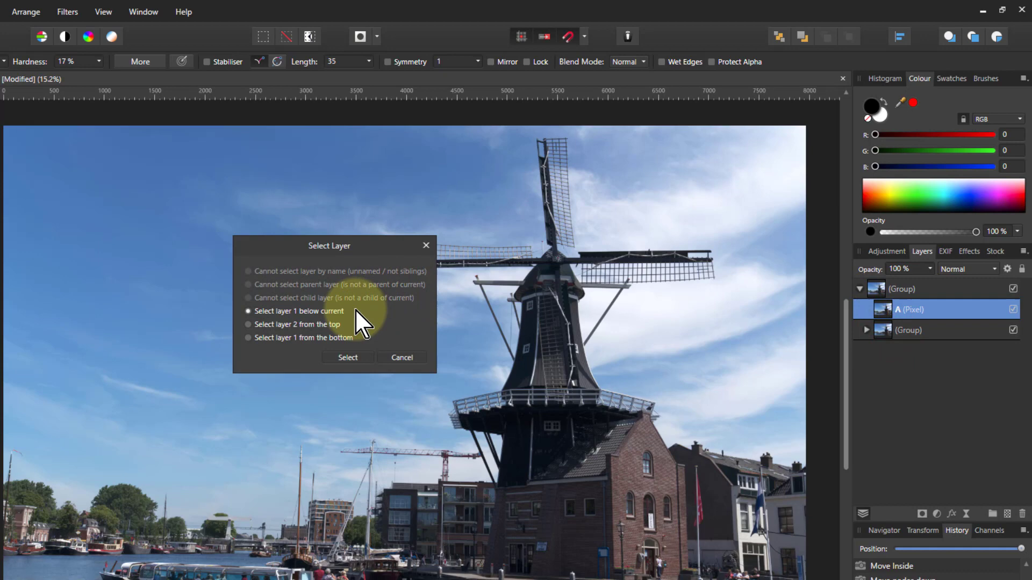
pyautogui.click(347, 358)
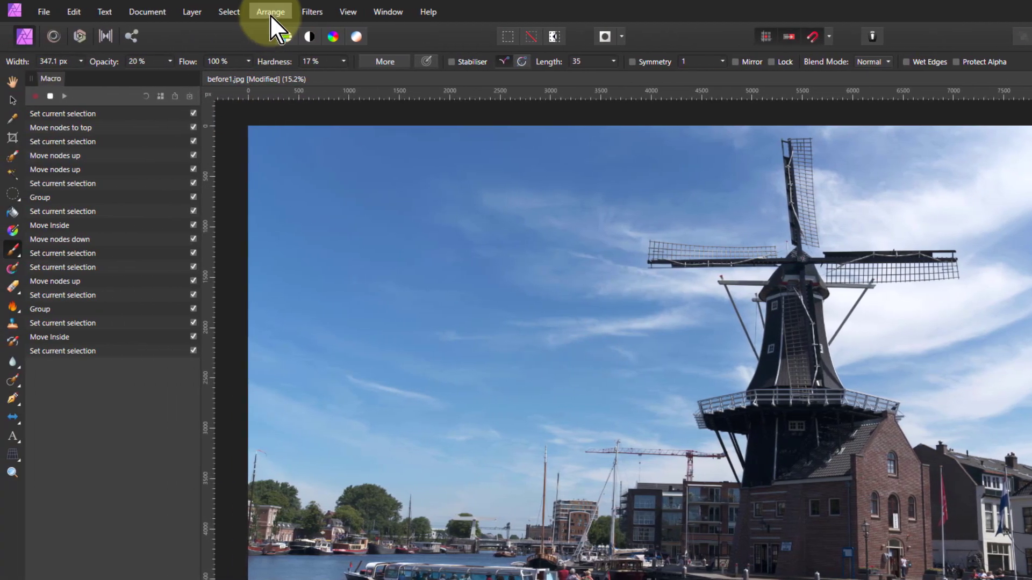
pyautogui.click(270, 13)
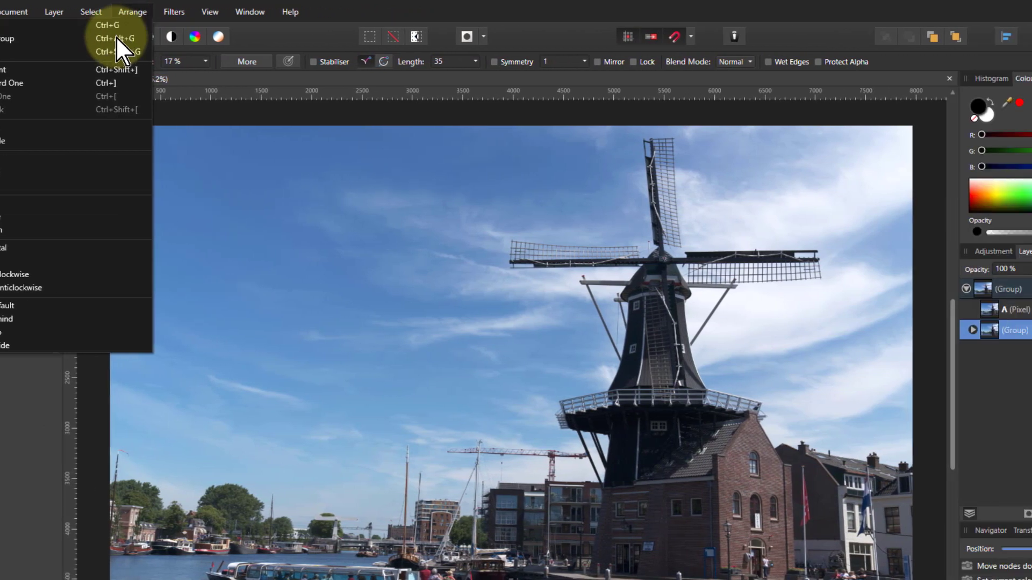
pyautogui.click(115, 37)
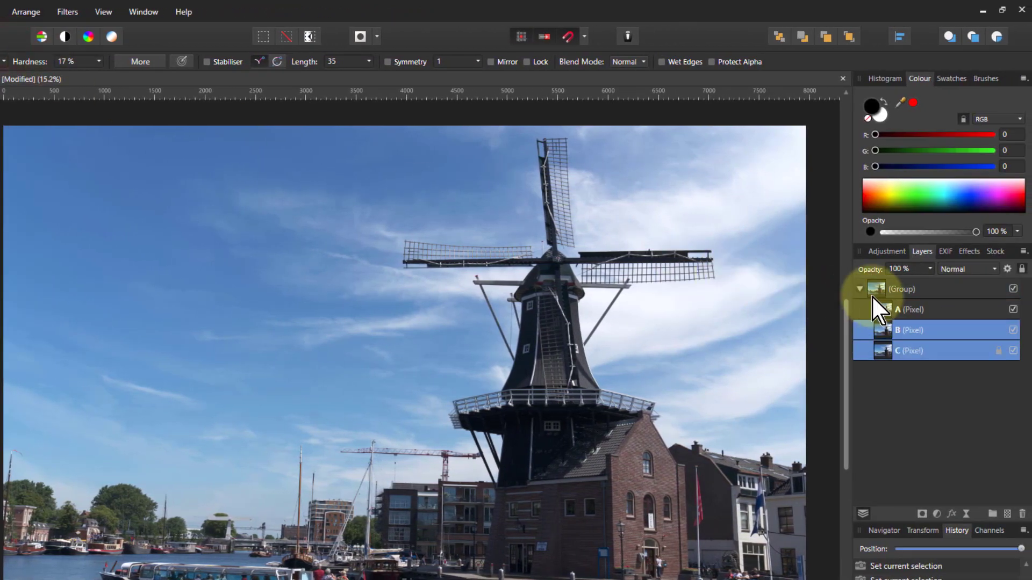
# - Select the parent group and ungroup it, leaving A, B and C as plain layers
pyautogui.click(872, 290)
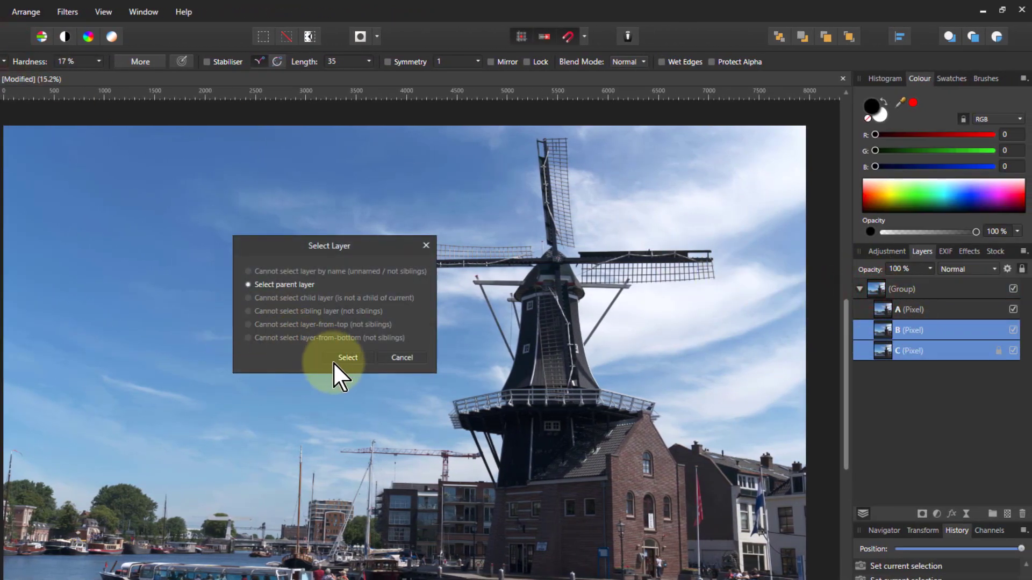
pyautogui.click(348, 357)
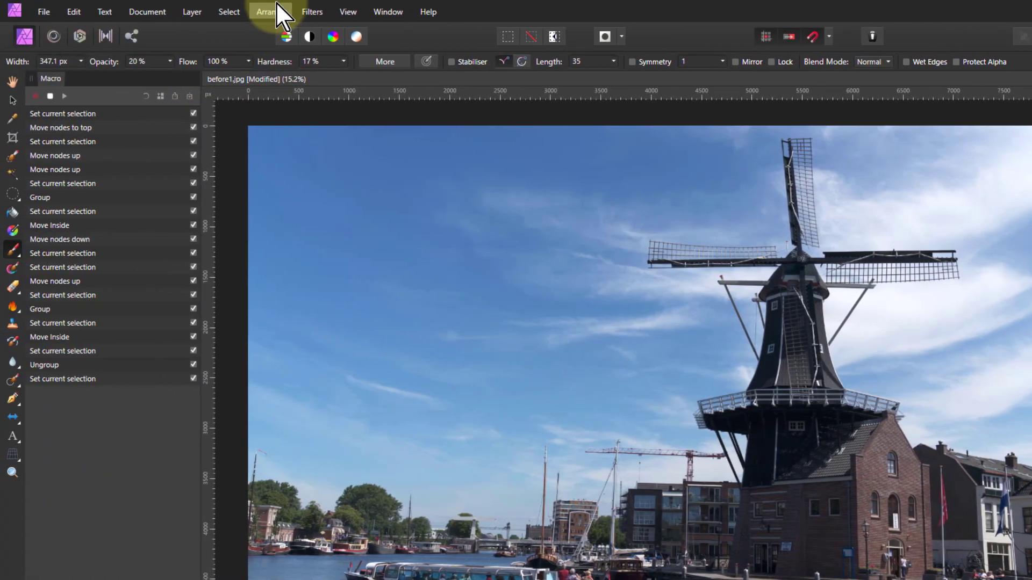
pyautogui.click(24, 11)
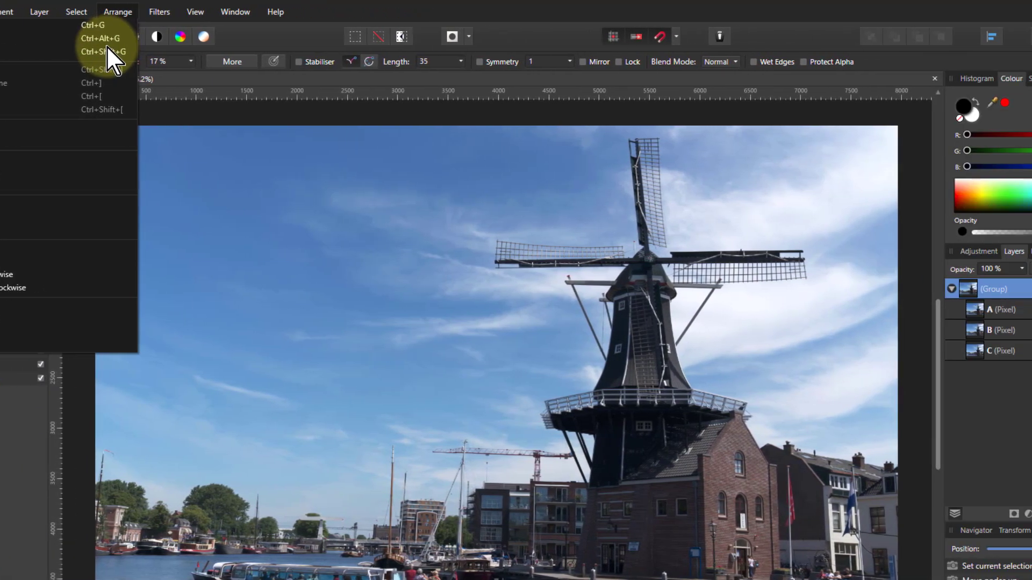
pyautogui.click(261, 40)
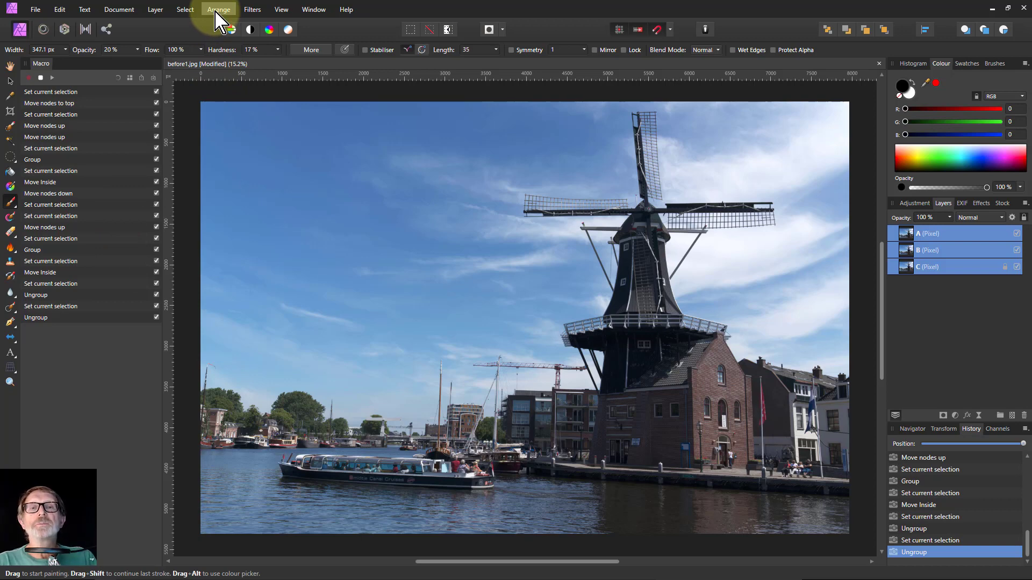
pyautogui.click(219, 11)
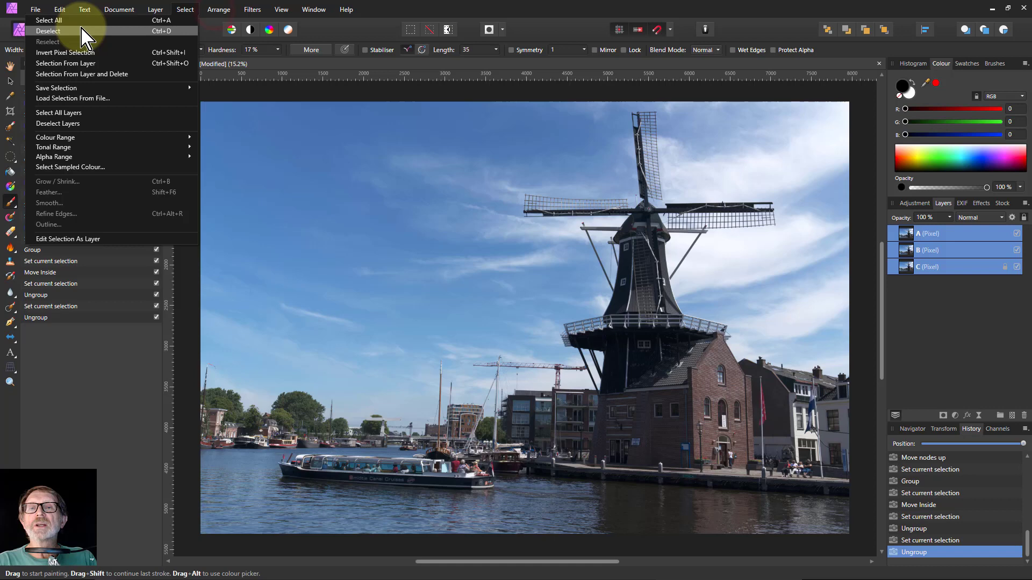
pyautogui.moveTo(208, 16)
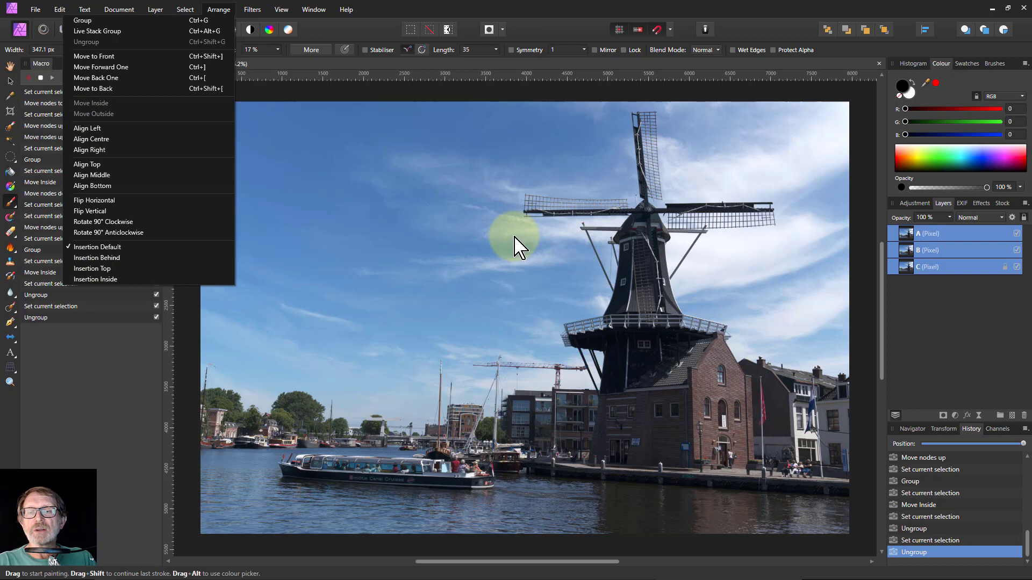
pyautogui.click(949, 290)
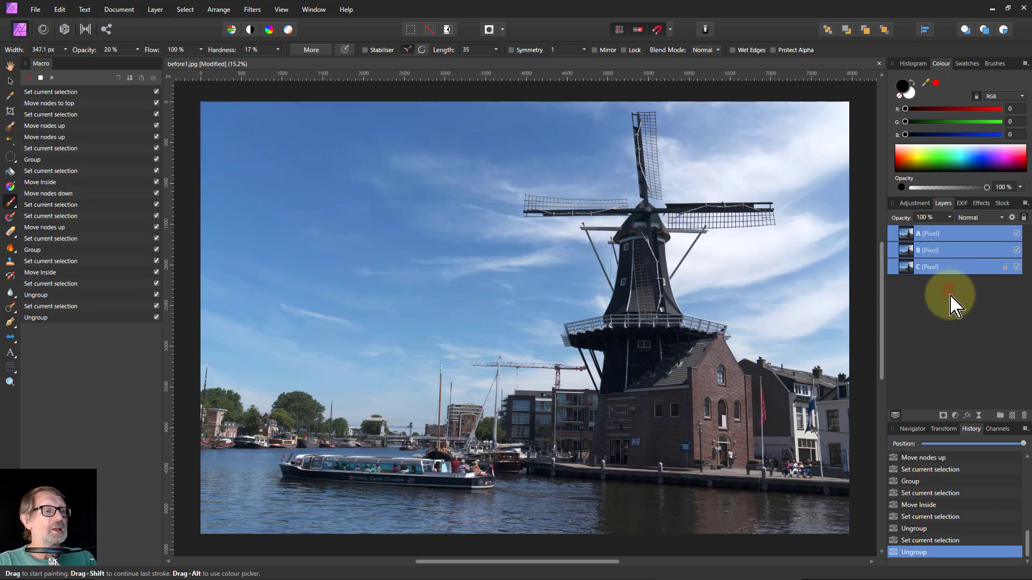